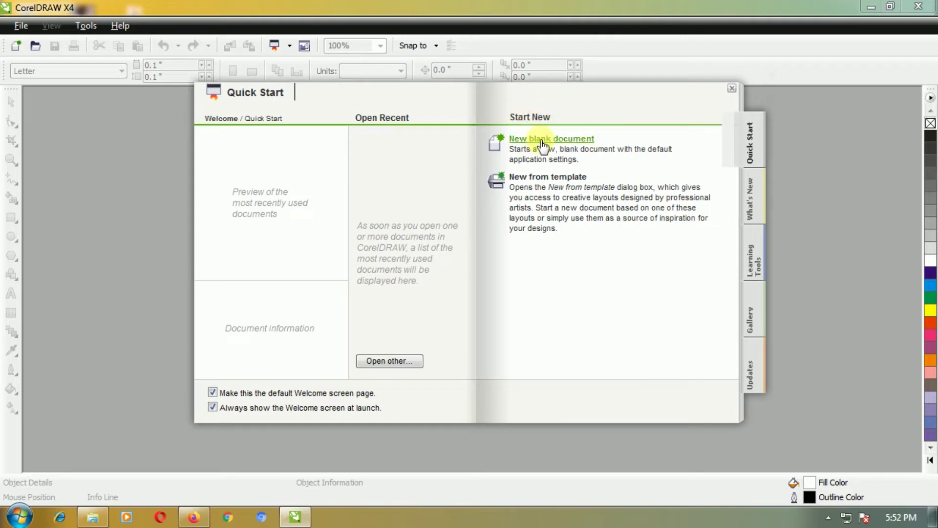
Step: Create a new blank document and set its units to centimeters
click(565, 147)
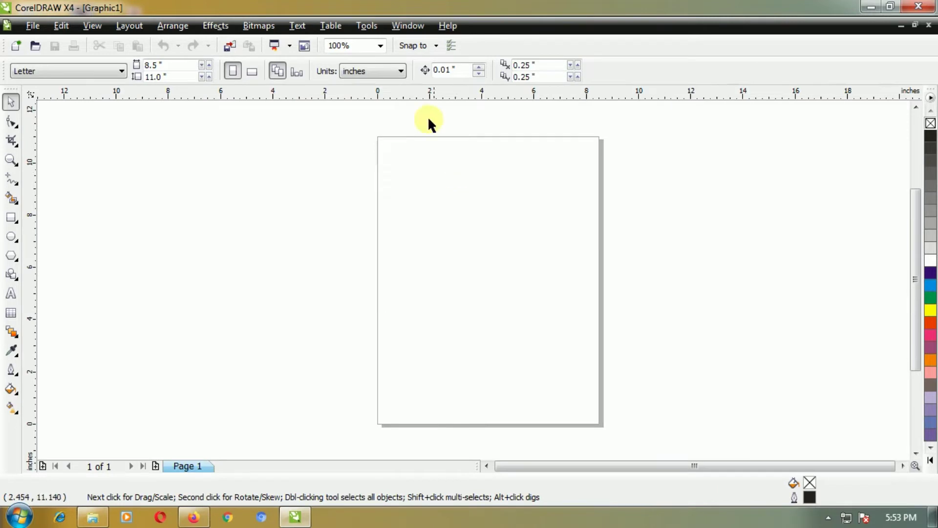
click(400, 72)
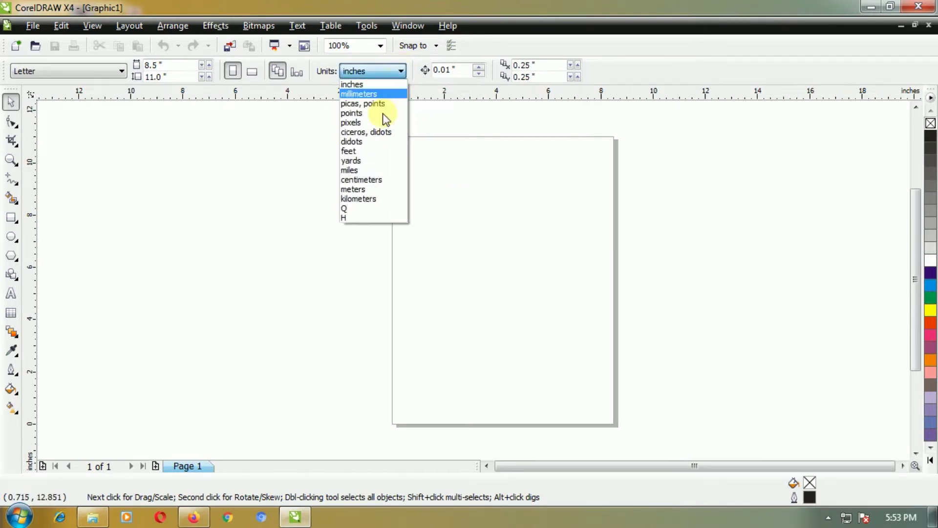
click(371, 180)
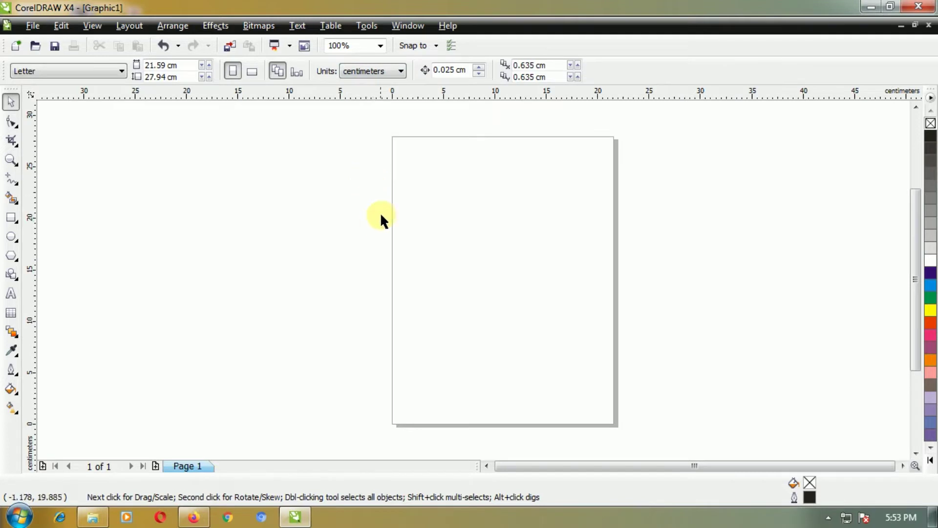
Step: Place a vertical guideline at about 6 cm and two horizontal guidelines at about 26 cm and 21 cm
scroll(381, 226, up, 1)
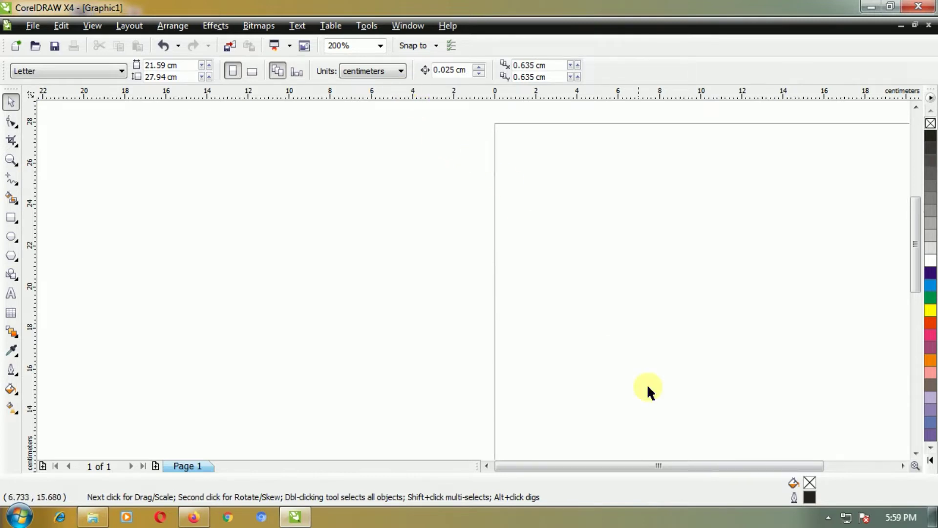
click(902, 466)
scroll(473, 282, up, 1)
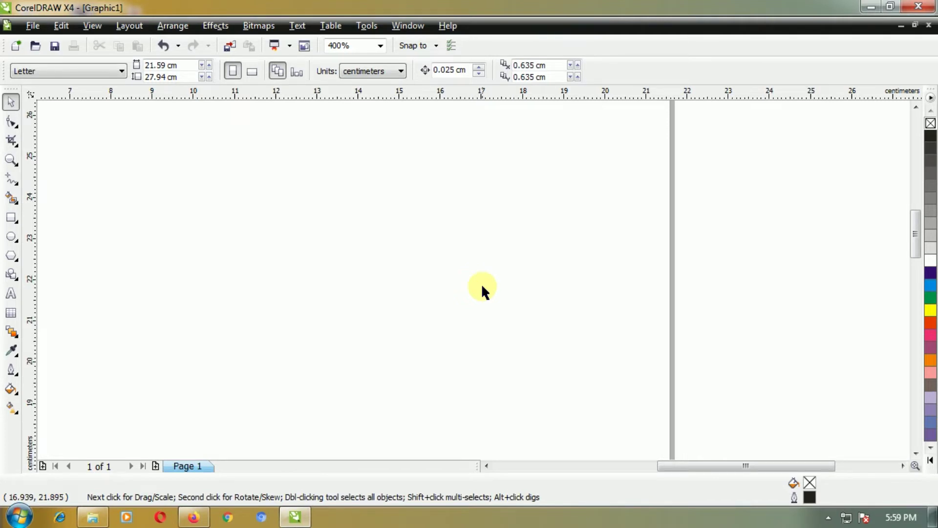
click(488, 466)
click(489, 466)
drag(116, 187, 216, 193)
drag(456, 224, 464, 228)
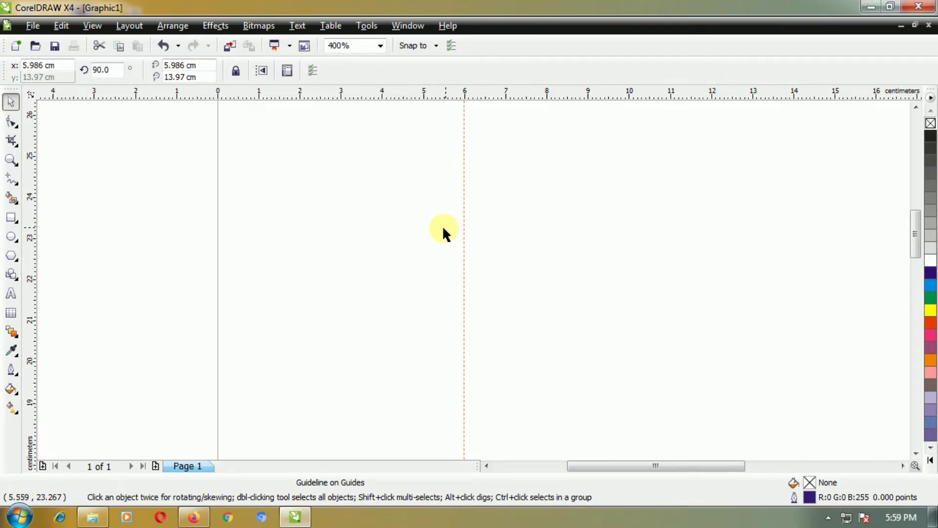
drag(123, 94, 128, 117)
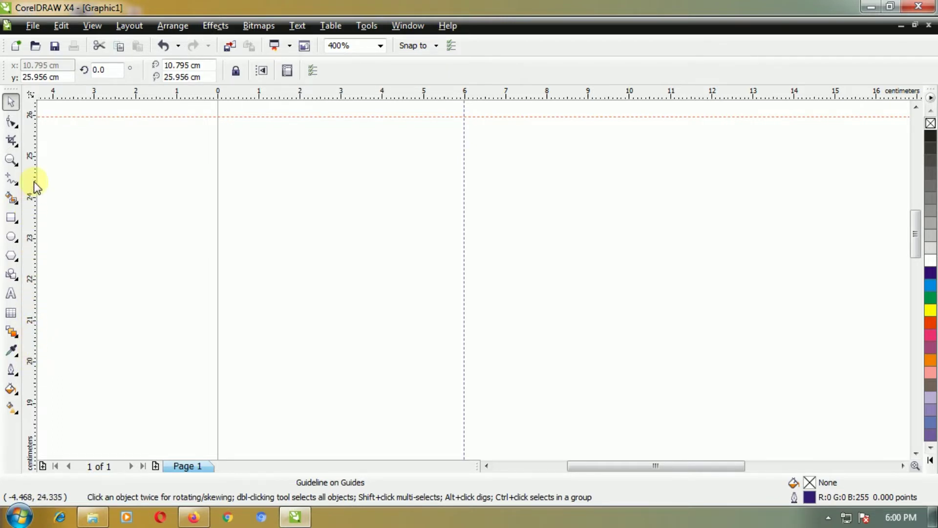
drag(84, 97, 125, 320)
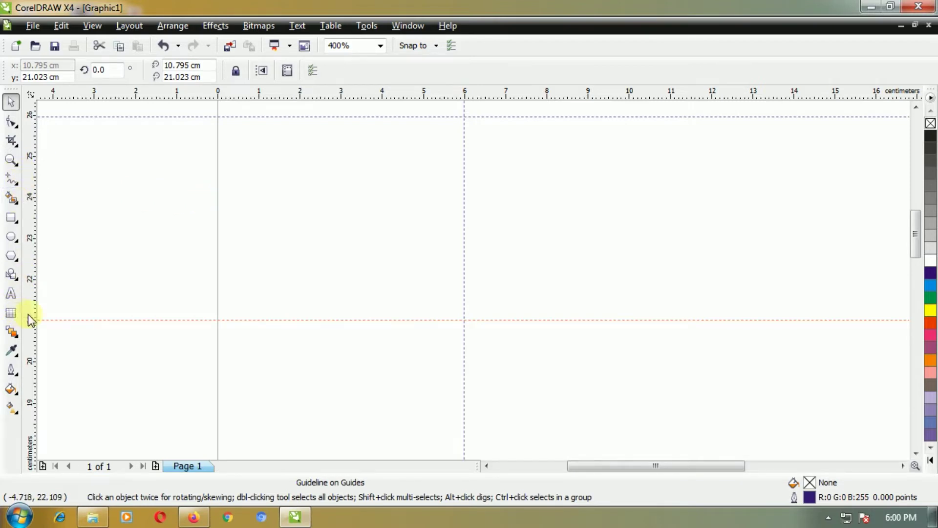
Step: Draw a circle about 4.25 cm wide and 4.13 cm high between the page's left edge and the guidelines
click(11, 236)
drag(231, 126, 420, 312)
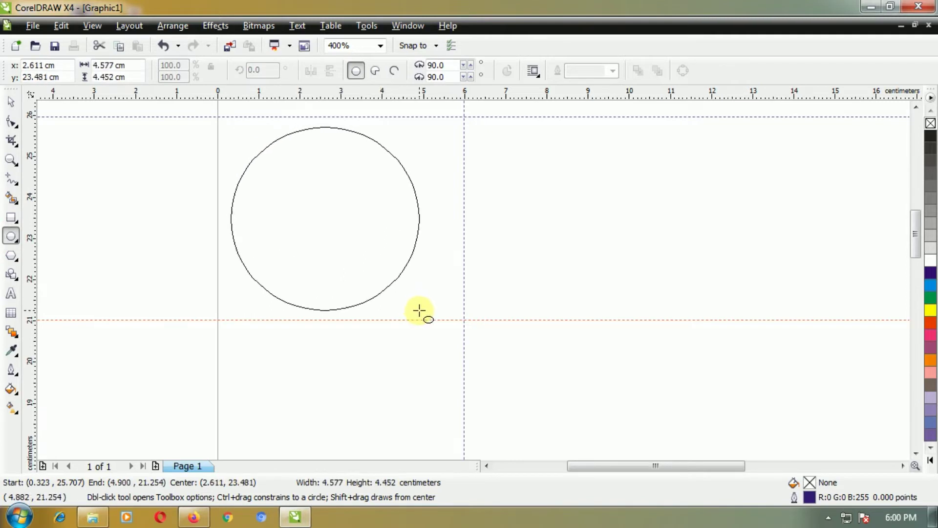
drag(329, 215, 337, 220)
drag(437, 124, 421, 142)
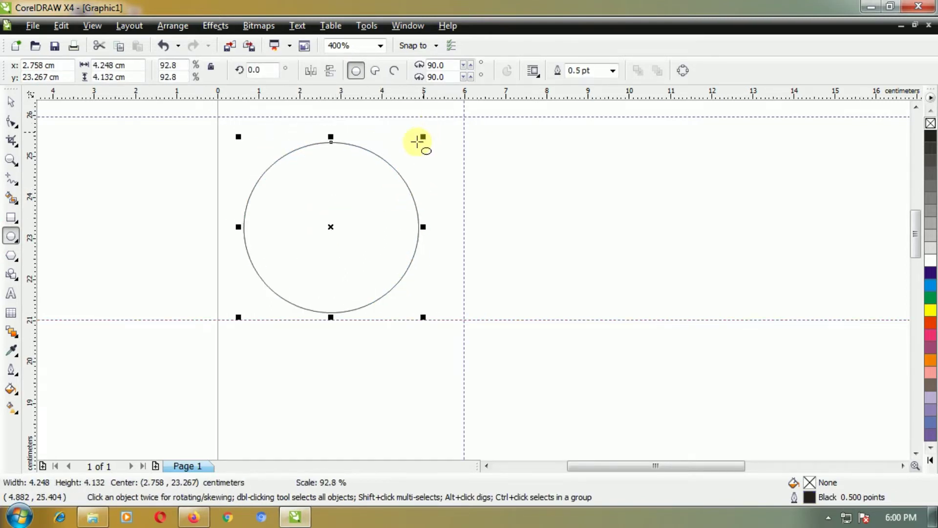
drag(331, 225, 334, 223)
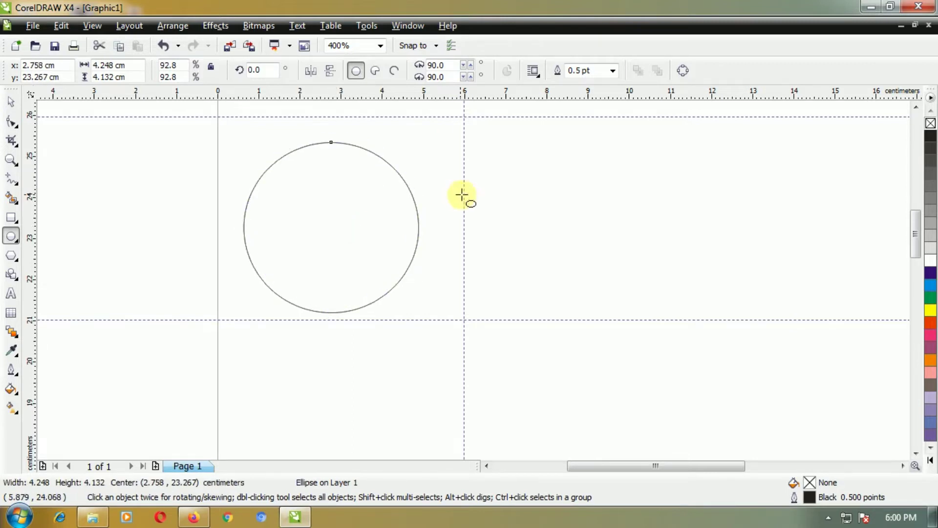
click(462, 195)
click(11, 102)
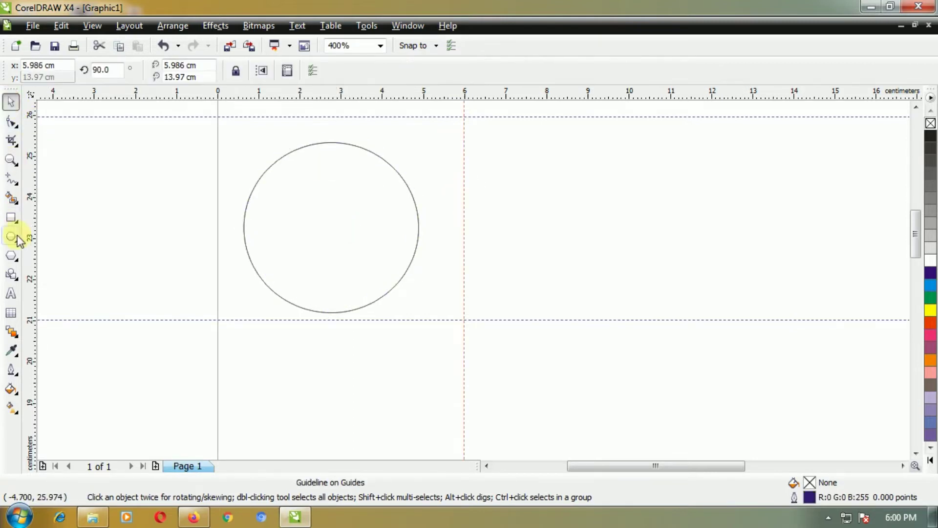
Step: Add the artistic text "CIRENG BOGARASA" across the upper part of the circle
click(11, 293)
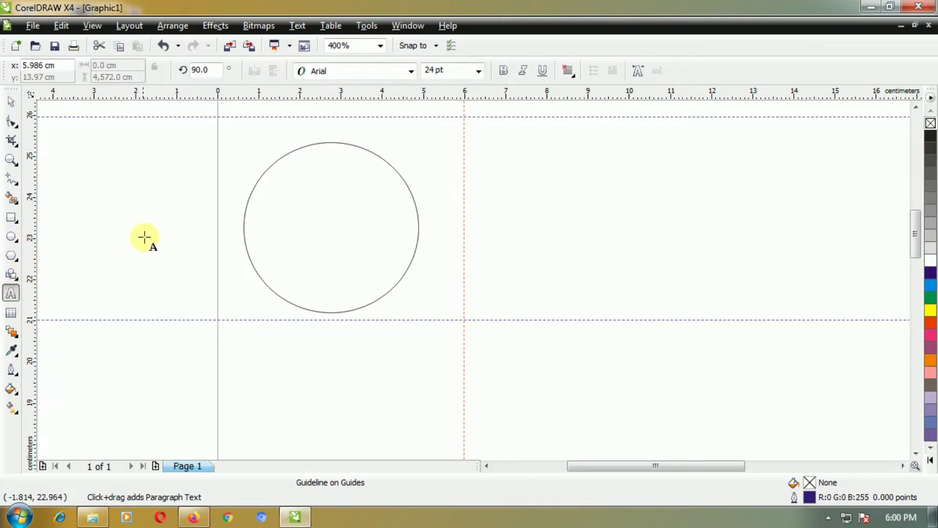
click(166, 184)
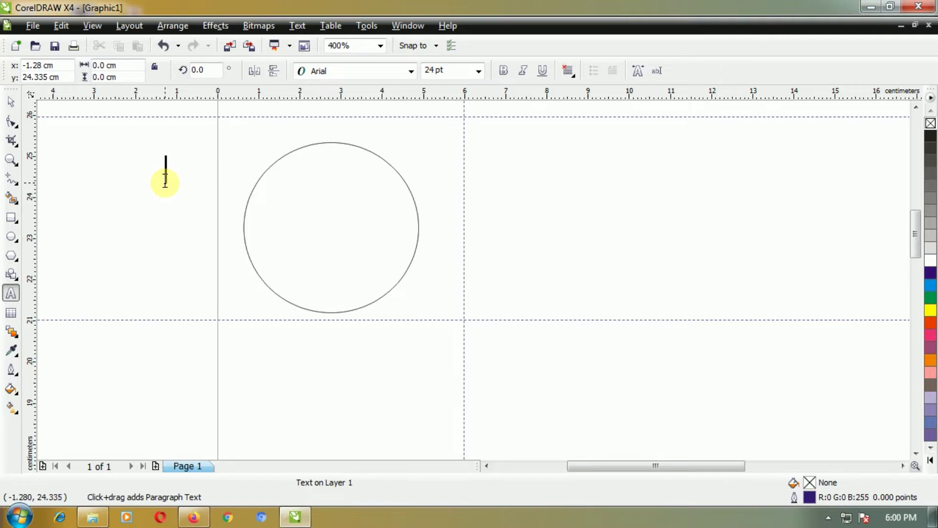
text(CIRENG BOGAR)
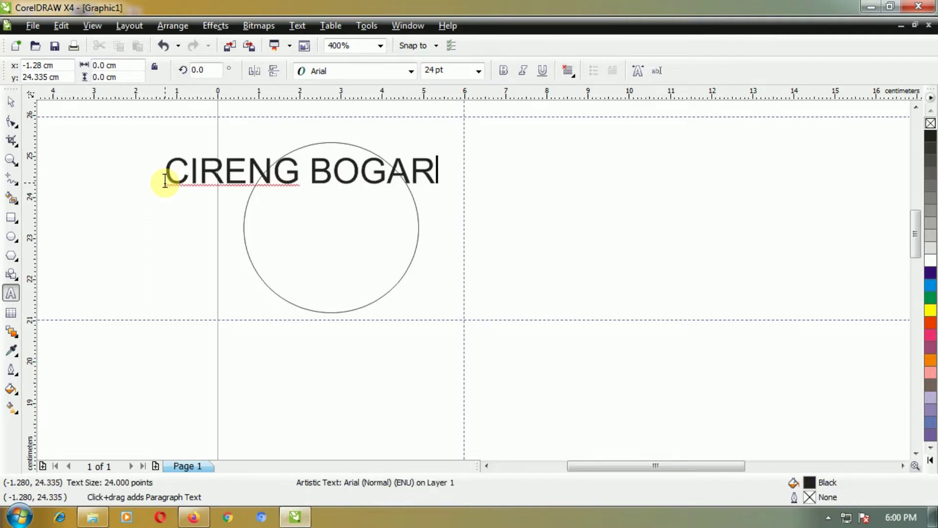
text(ASA)
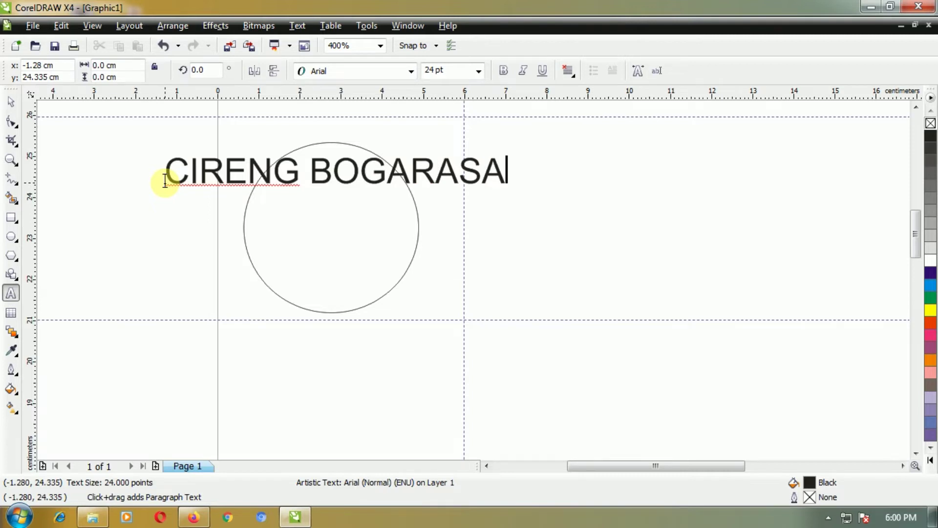
Step: Format the CIRENG BOGARASA text in Arial Black at 12 pt
triple_click(373, 182)
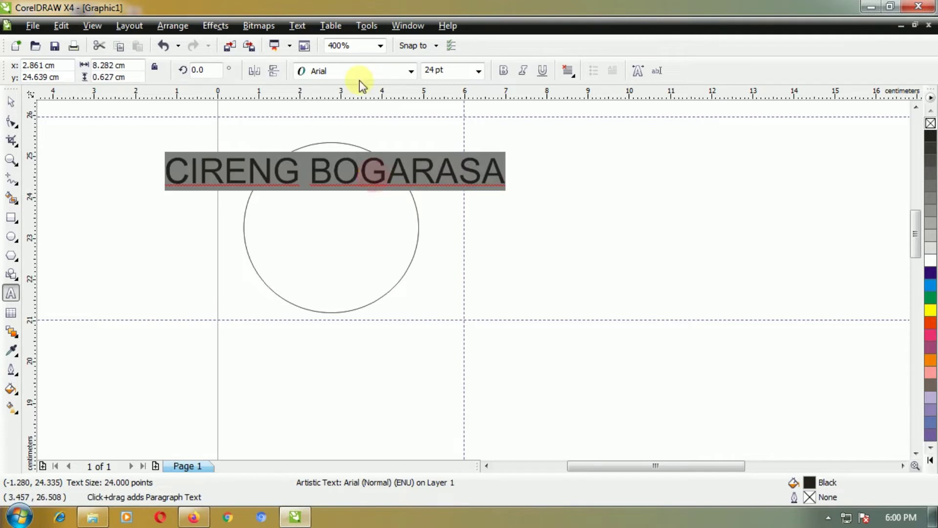
click(411, 72)
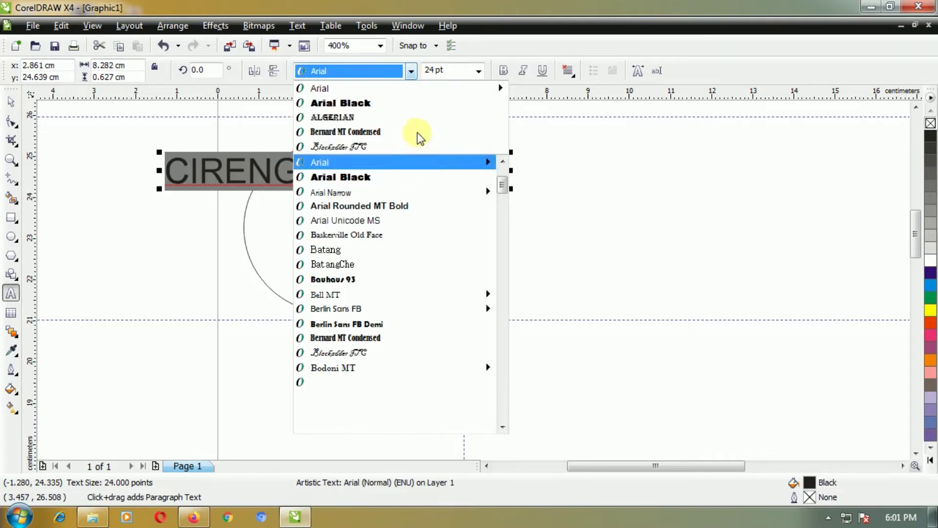
click(363, 109)
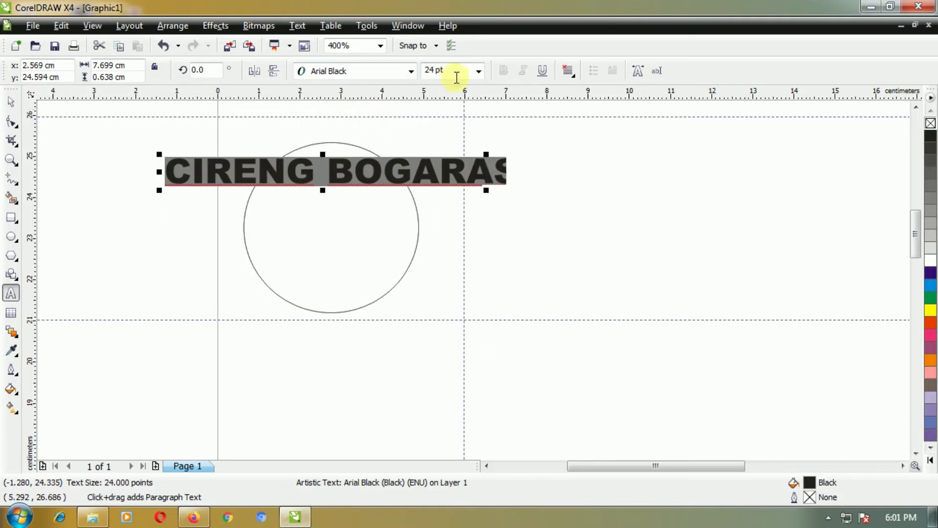
click(478, 71)
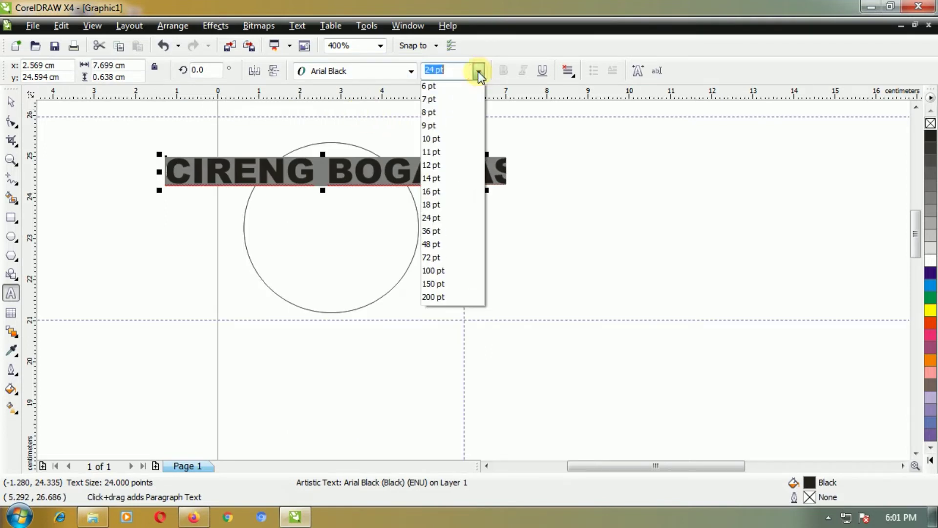
click(444, 161)
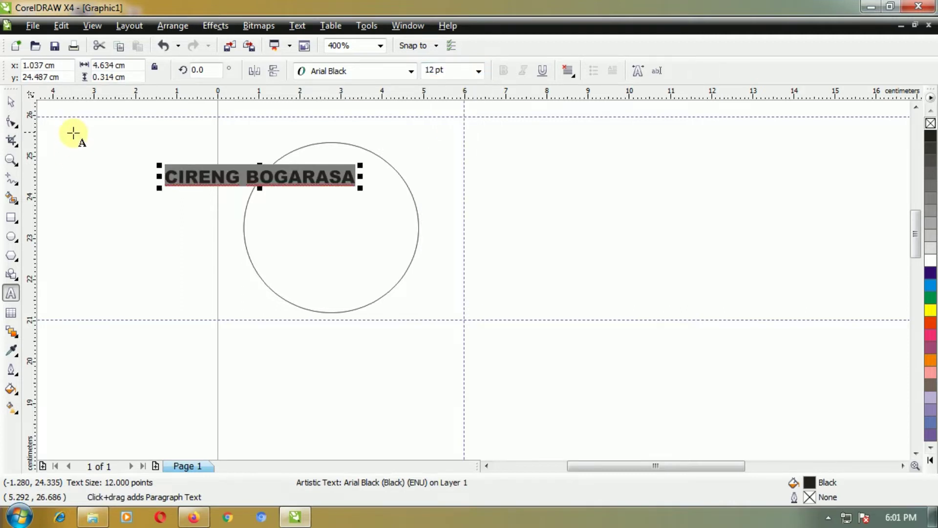
click(11, 102)
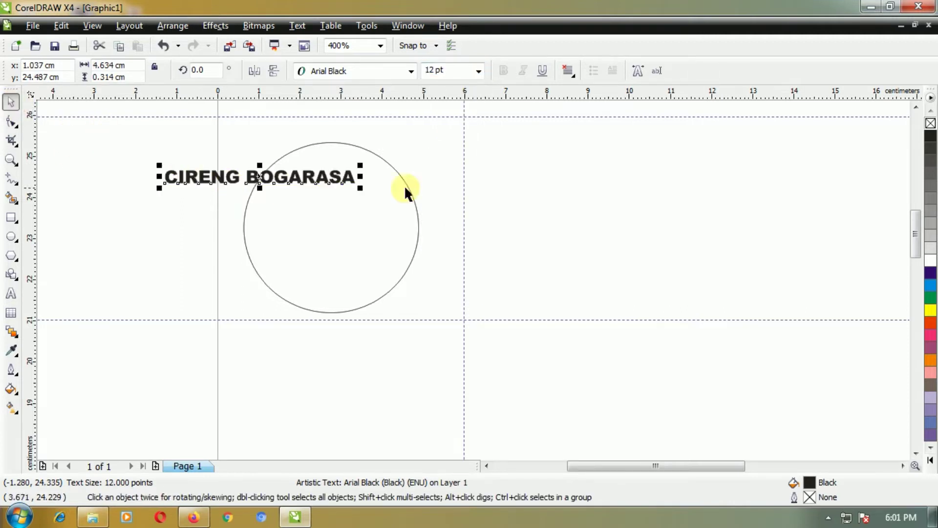
click(432, 198)
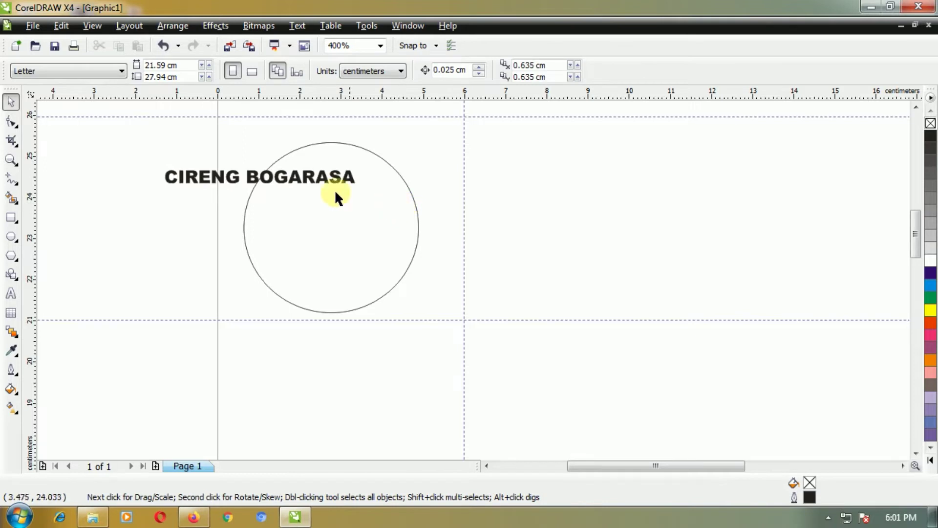
Step: Fit the CIRENG BOGARASA text to the circle's path so that it arches over the top
click(228, 179)
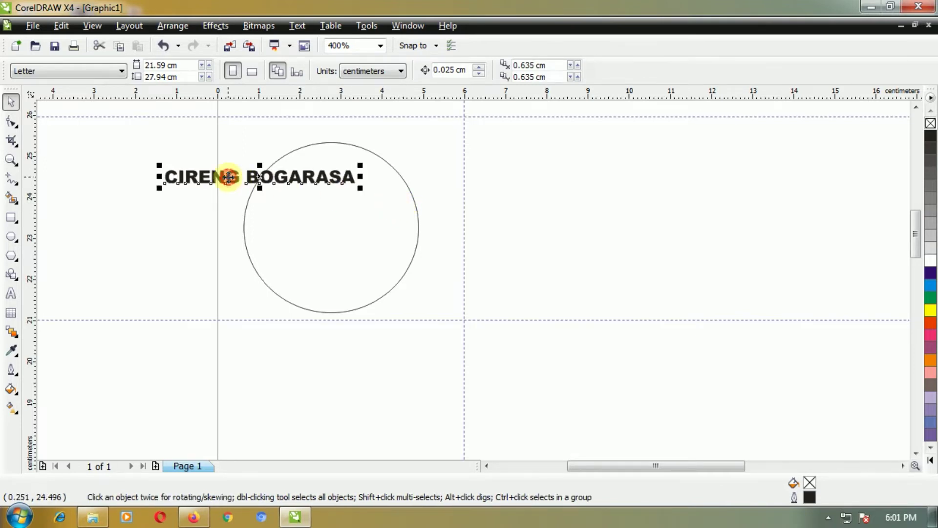
shift+click(383, 160)
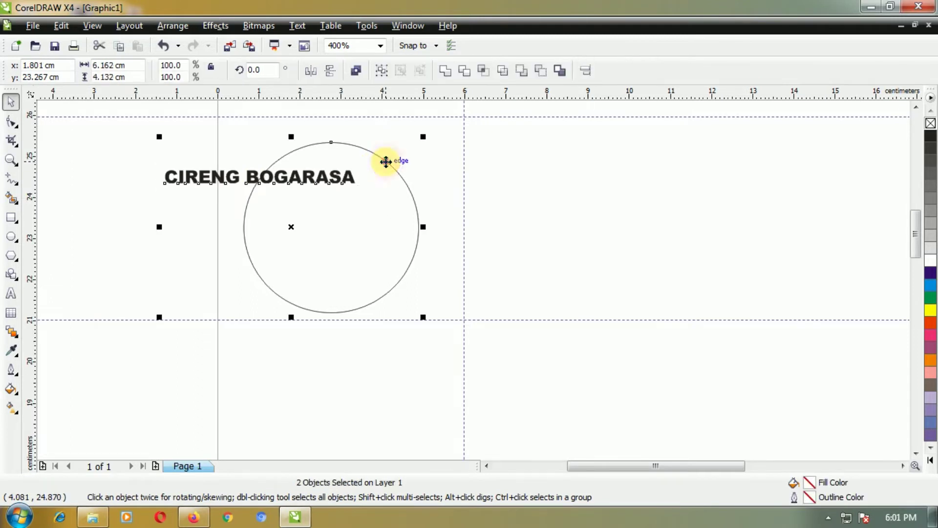
click(298, 26)
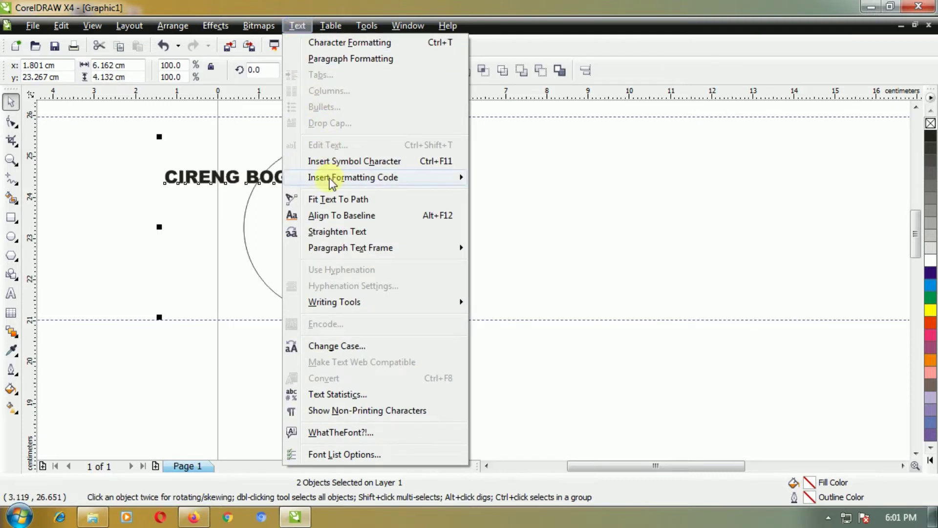
click(357, 199)
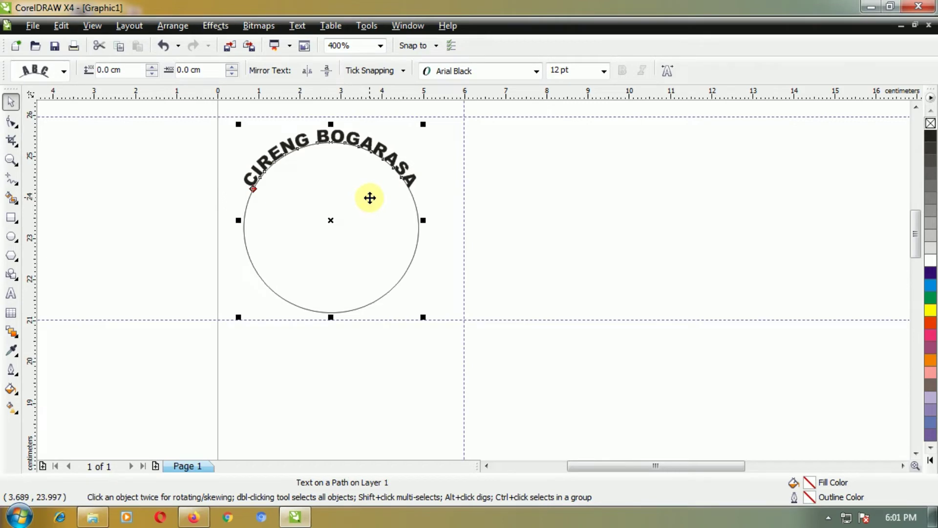
Step: Try out the arched text's horizontal offset and its distance from the circle
click(232, 67)
click(232, 74)
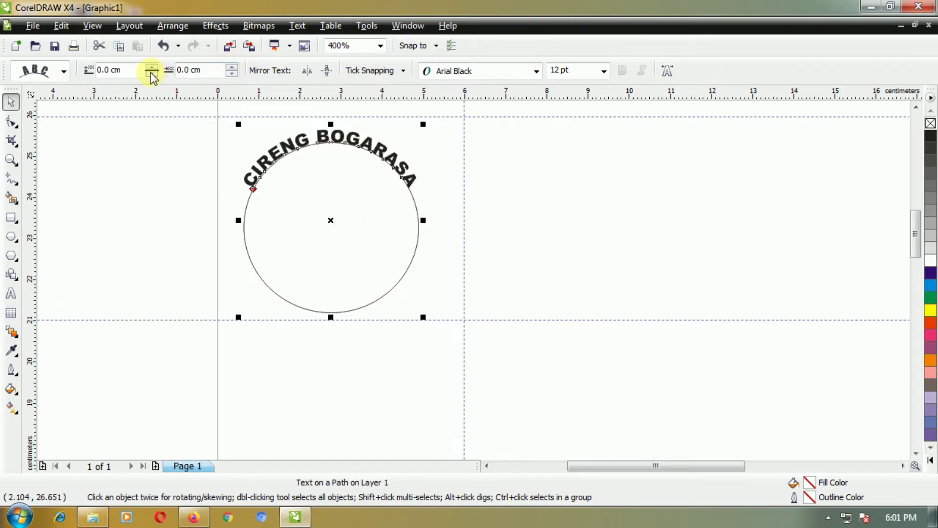
click(152, 73)
click(152, 67)
Step: Move the circle with its arched text slightly down and right, centering the circle at about x 2.83 cm, y 23.16 cm
drag(329, 220, 329, 230)
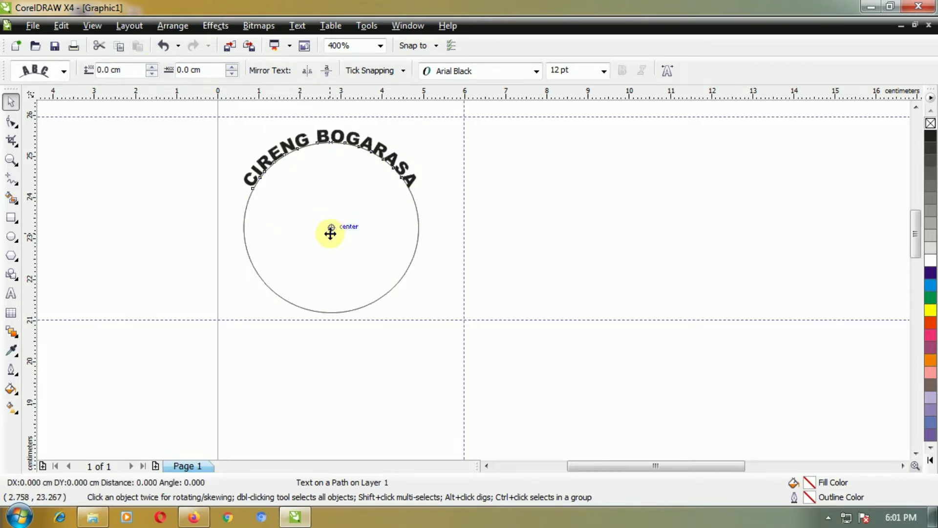
click(356, 214)
click(329, 223)
drag(330, 226, 349, 221)
click(71, 132)
click(308, 214)
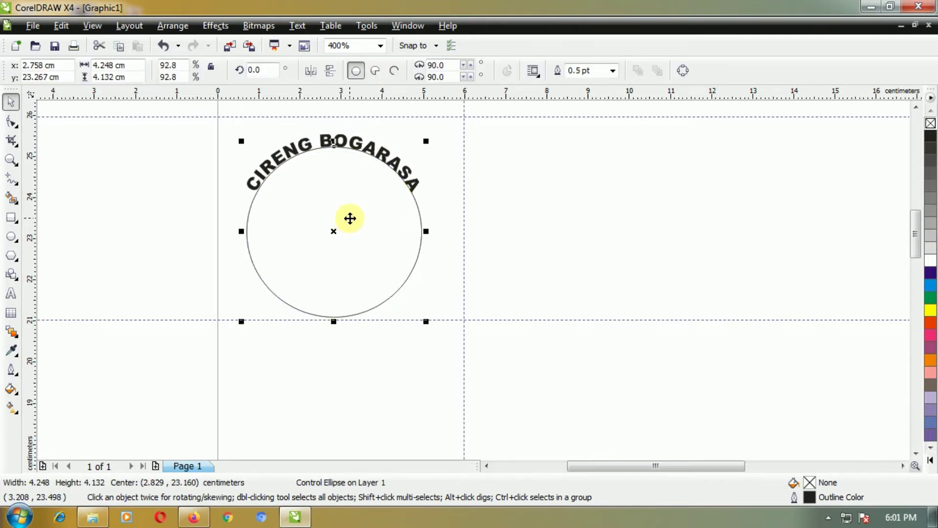
click(503, 224)
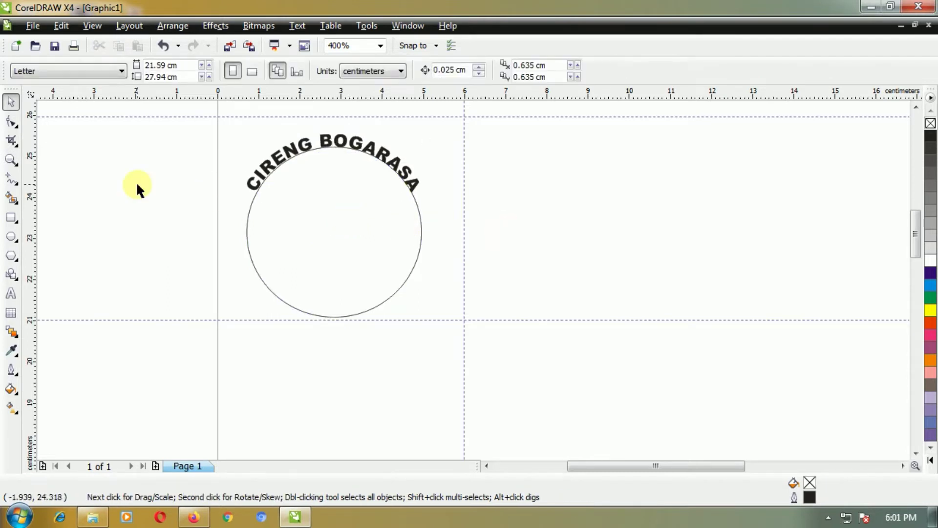
Step: Add a separate artistic text "CBR" beside the circle, outside the page's left edge
click(11, 294)
click(101, 195)
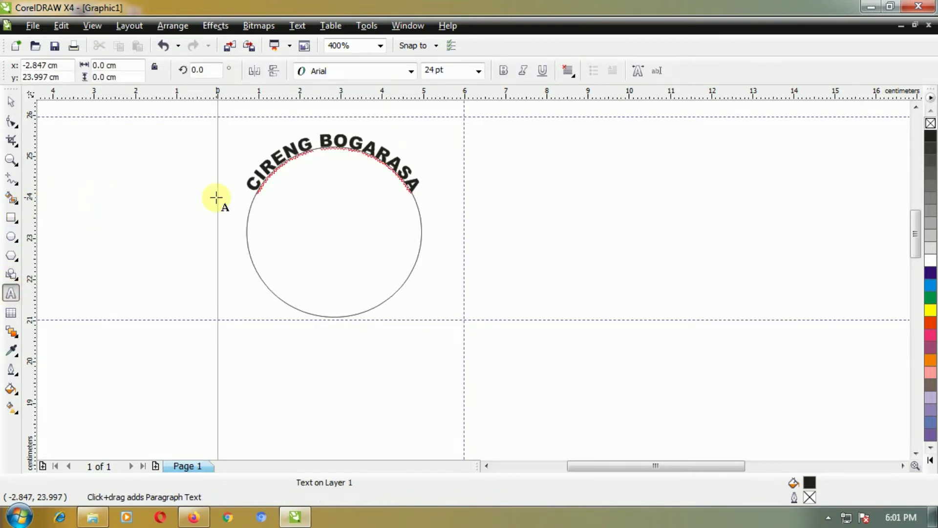
text(CGR)
key(BackSpace)
key(BackSpace)
text(BR)
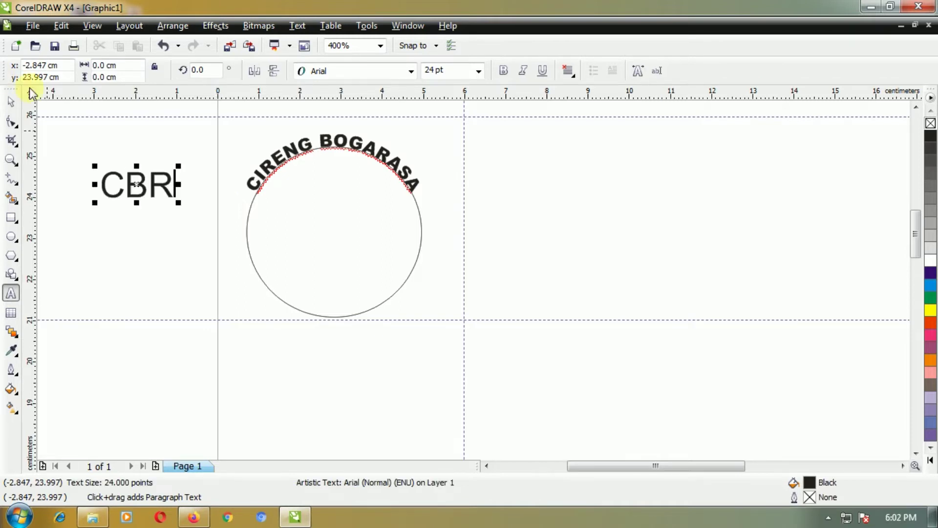
Step: Set the font of the CBR text to Broadway
double_click(146, 196)
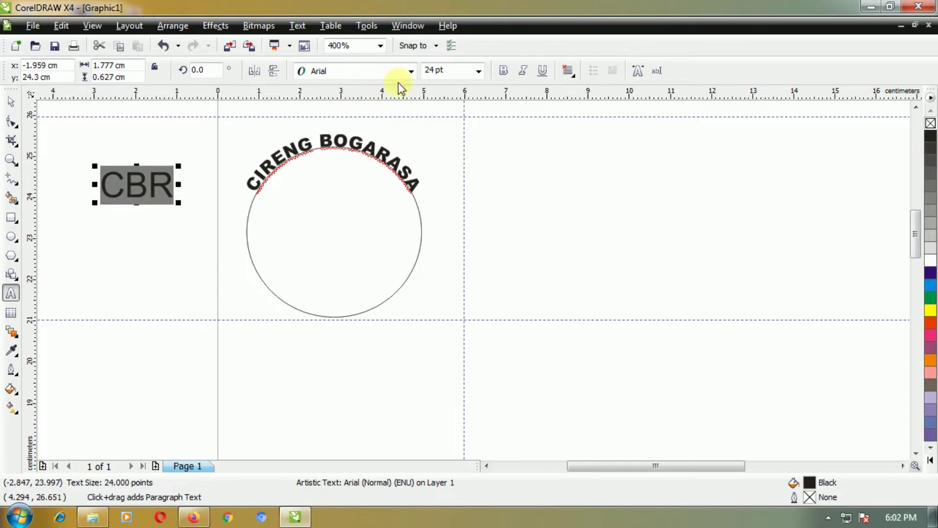
click(411, 71)
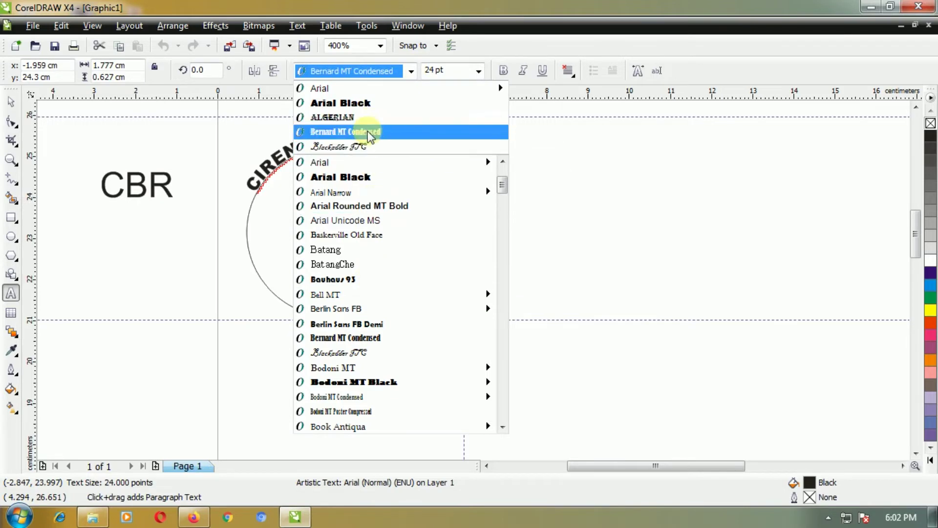
scroll(364, 230, down, 1)
scroll(366, 237, down, 4)
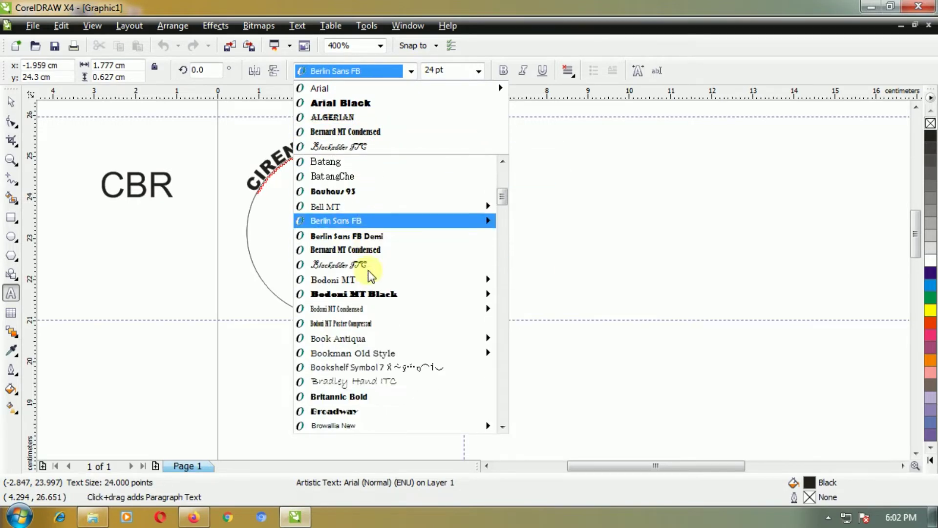
mouse_move(376, 210)
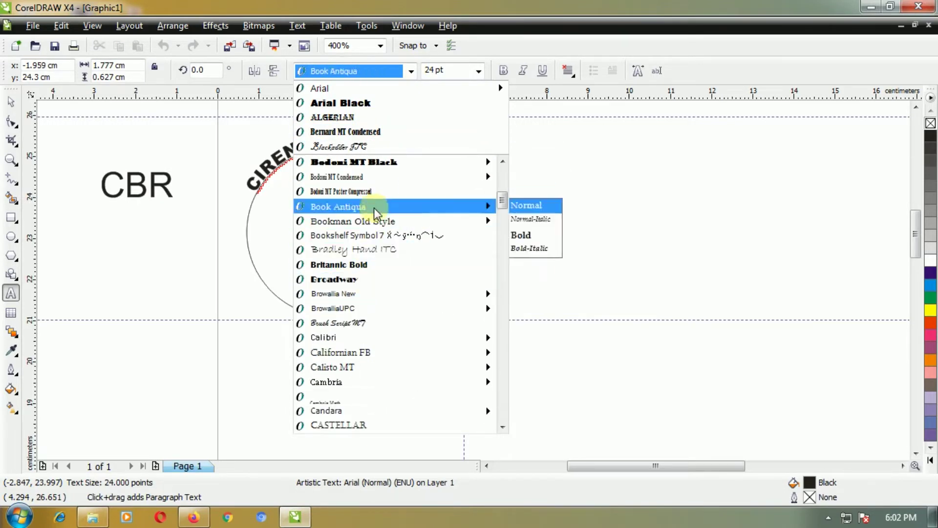
click(373, 280)
double_click(146, 174)
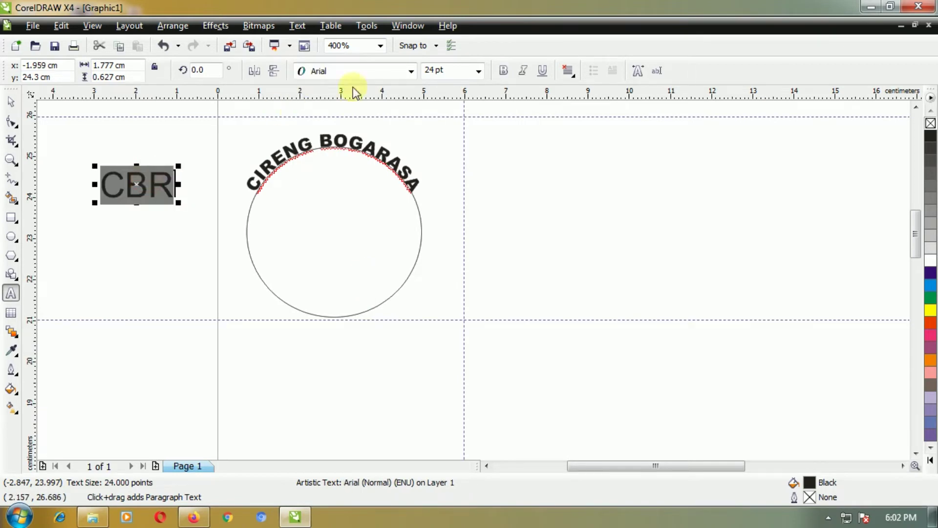
click(412, 70)
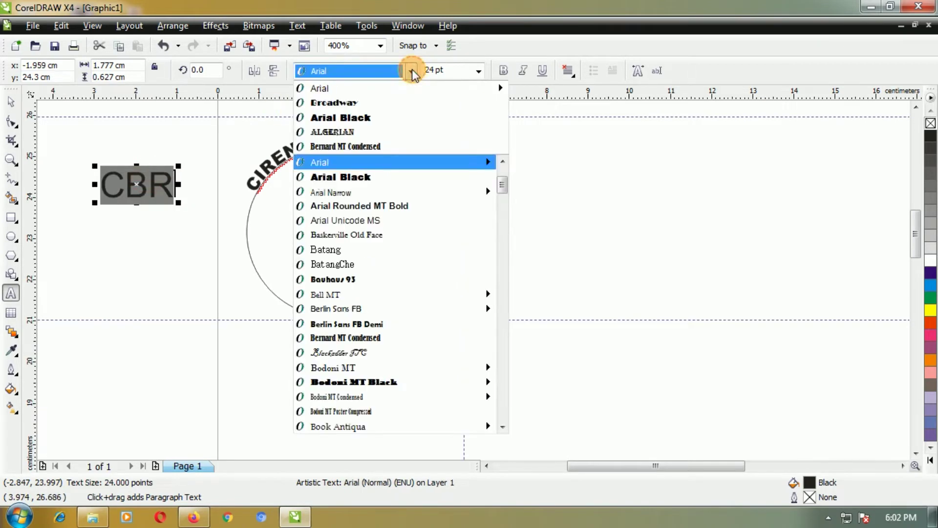
click(383, 105)
Step: Move the CBR text into the upper part of the circle, centred beneath the arched name
click(181, 132)
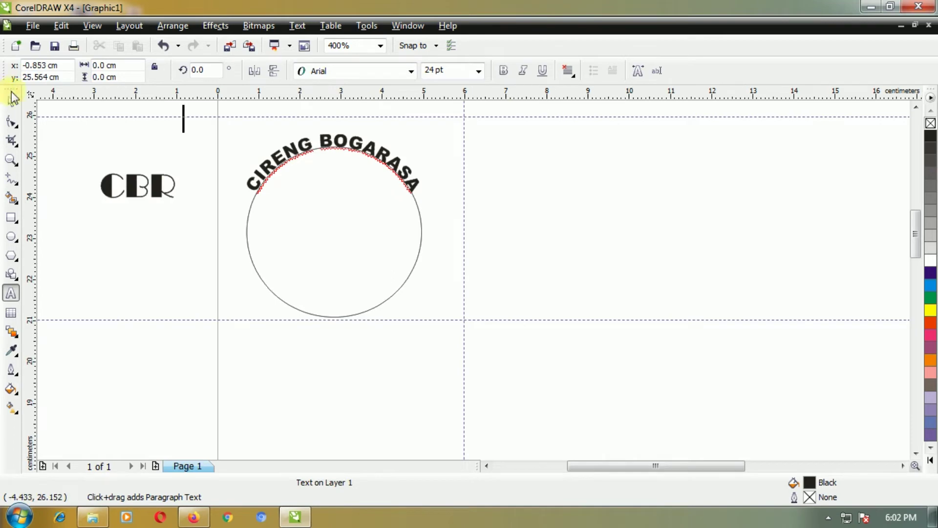
key(ctrl+space)
drag(138, 187, 334, 197)
click(452, 221)
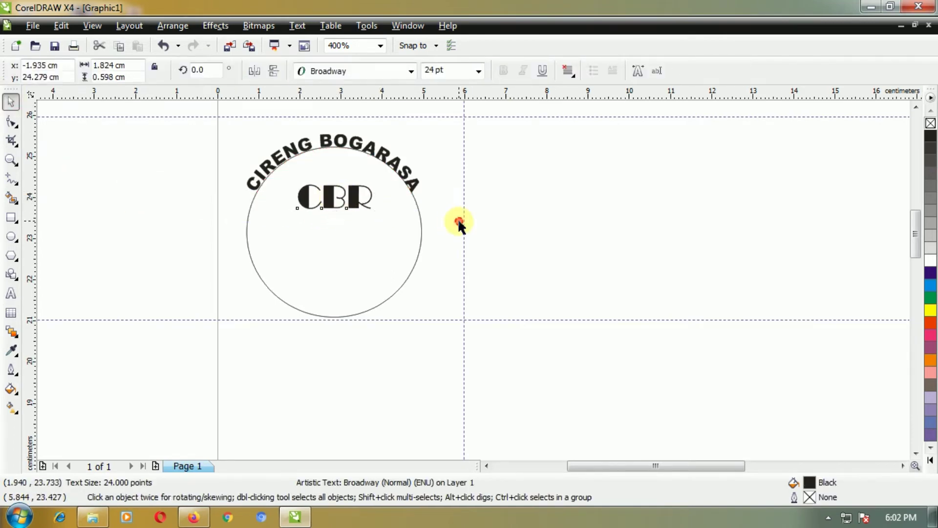
Step: Draw a bevelled rectangular frame from the basic shapes around the CBR text, about 2.55 cm wide and 1 cm high
click(16, 280)
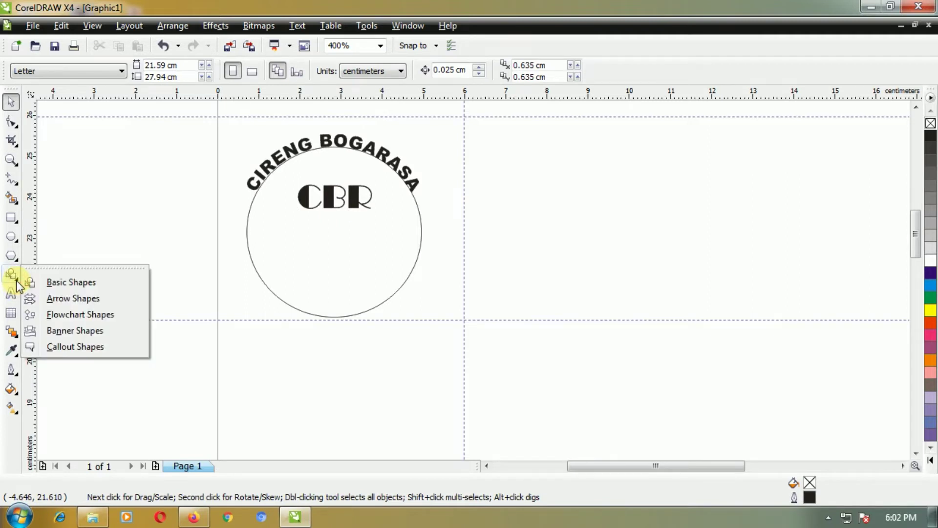
click(61, 283)
click(361, 79)
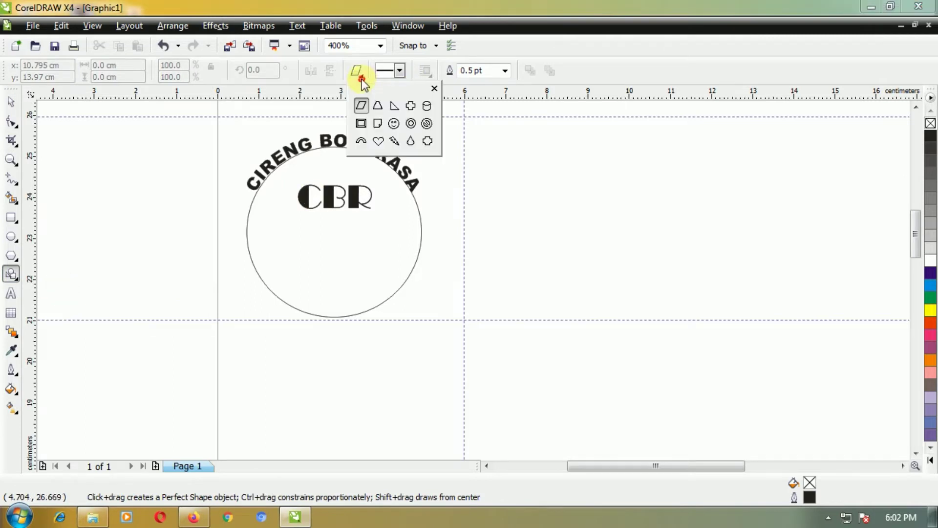
click(367, 124)
drag(288, 177, 389, 218)
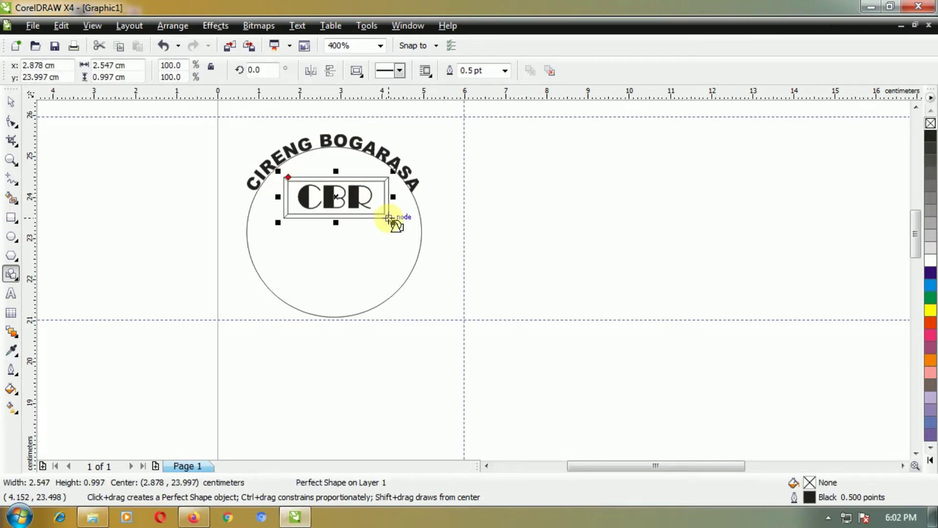
click(414, 227)
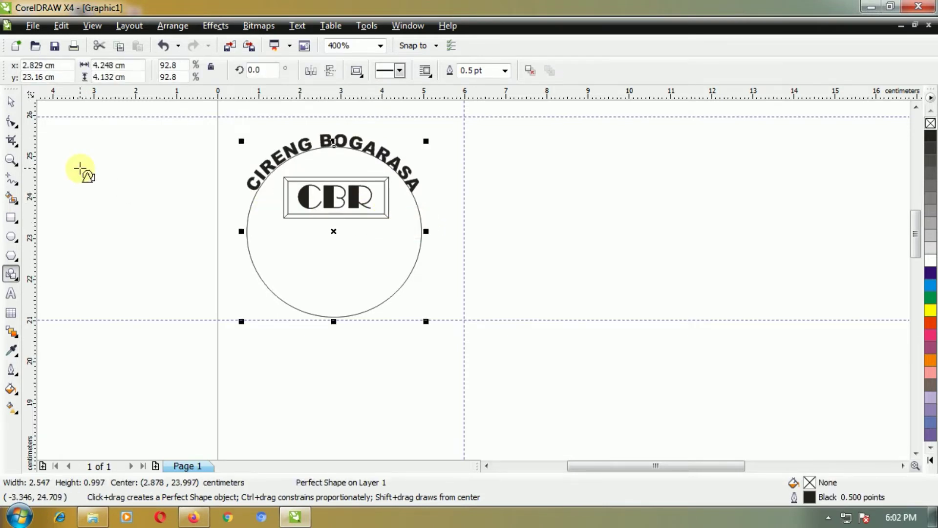
click(10, 104)
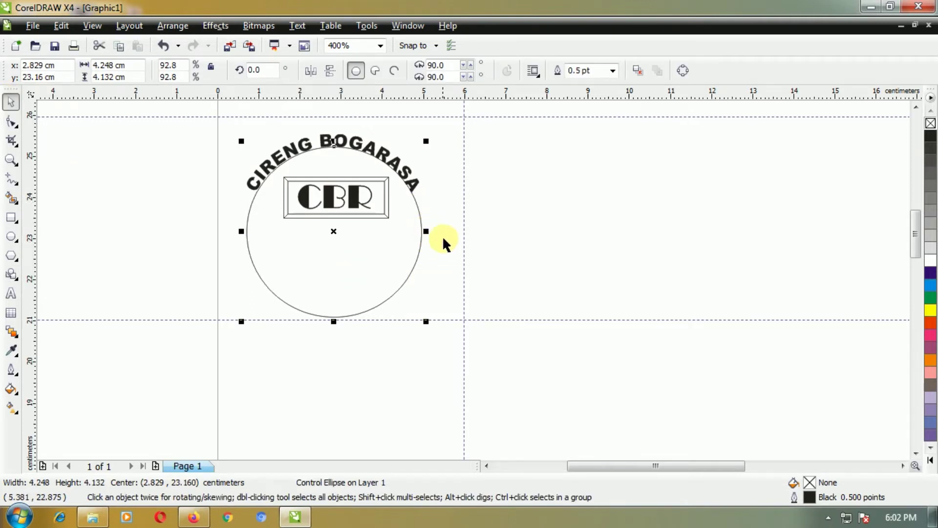
Step: Add a separate artistic text "ENAK & GURIH" starting outside the page's left edge, level with the circle
click(12, 293)
click(134, 237)
text(ENAK)
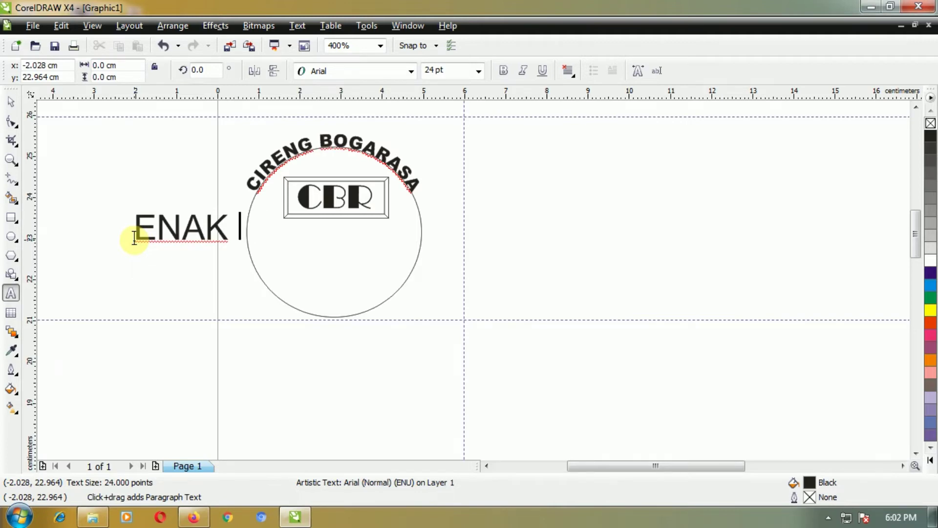
text(& GURIH)
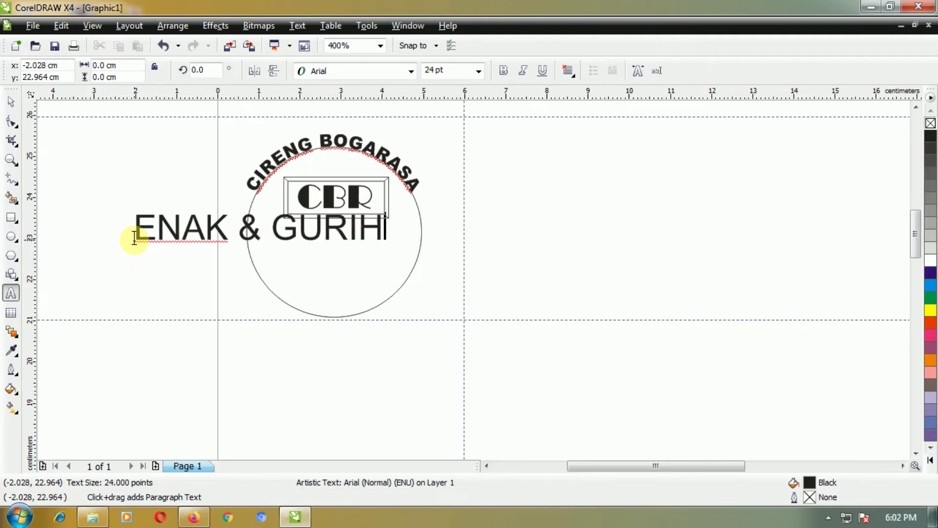
Step: Set the font of the ENAK & GURIH text to Britannic Bold
drag(134, 237, 384, 234)
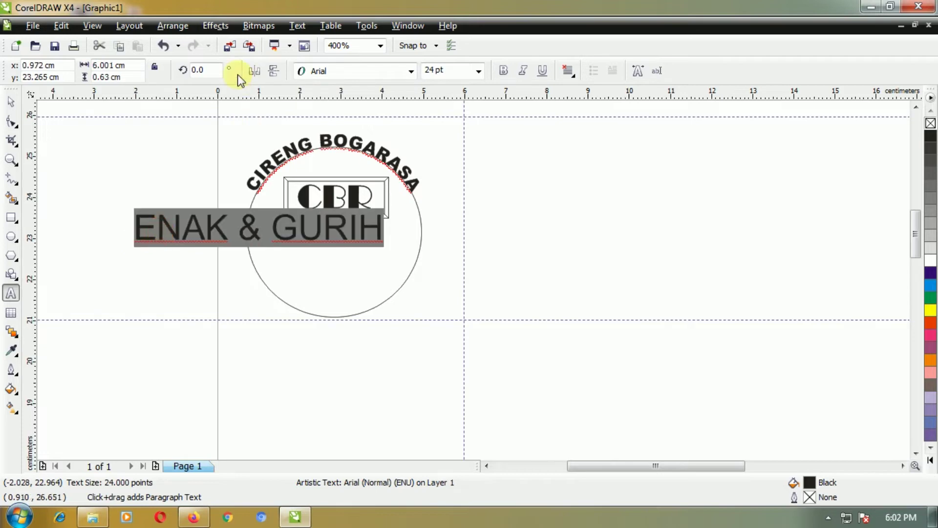
click(411, 72)
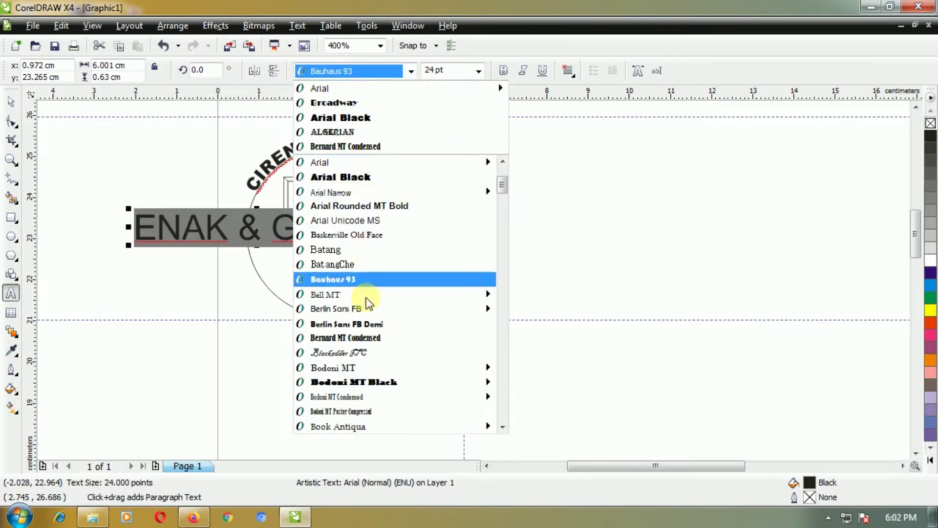
scroll(376, 337, down, 2)
scroll(374, 332, down, 1)
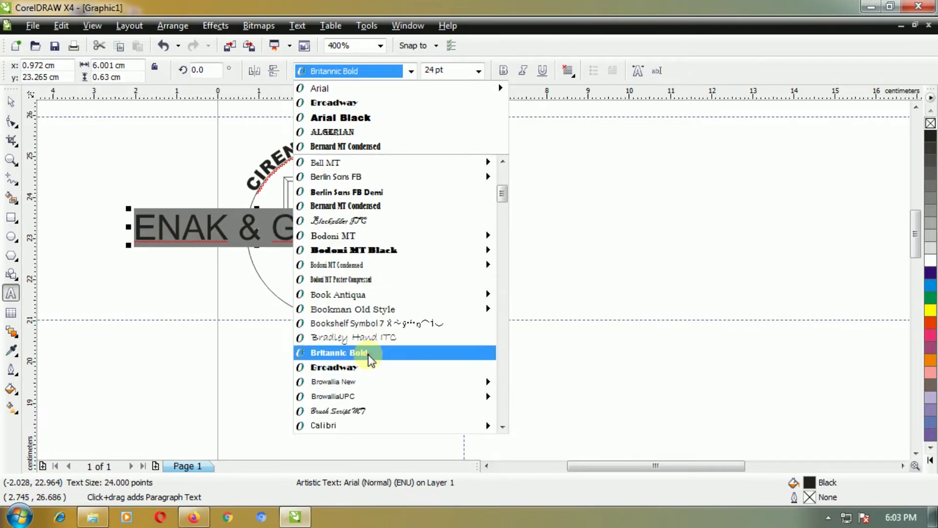
click(368, 352)
Step: Scale the ENAK & GURIH text down to about 16 pt and move it to the lower part of the circle
mouse_move(358, 245)
mouse_down()
mouse_move(321, 234)
mouse_move(331, 243)
mouse_up()
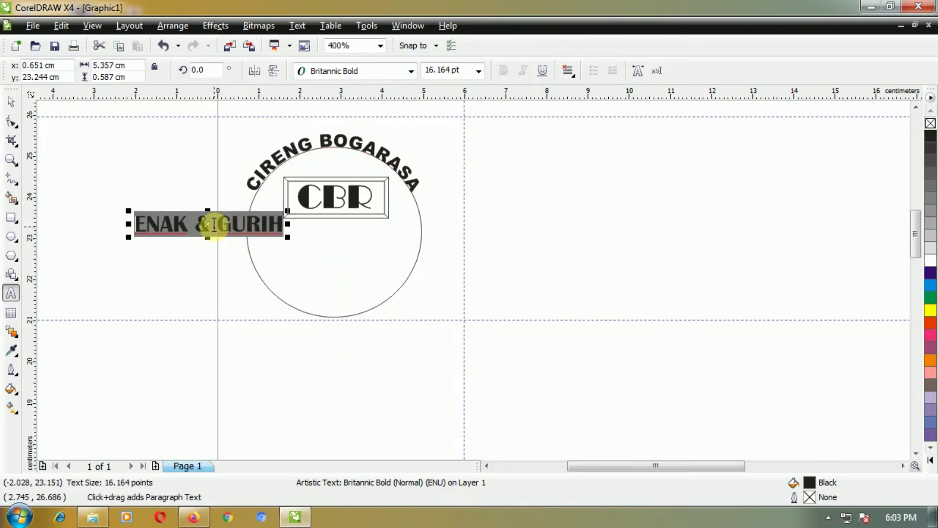
drag(208, 225, 334, 292)
Step: Set the arched CIRENG BOGARASA text to 16 pt
triple_click(347, 141)
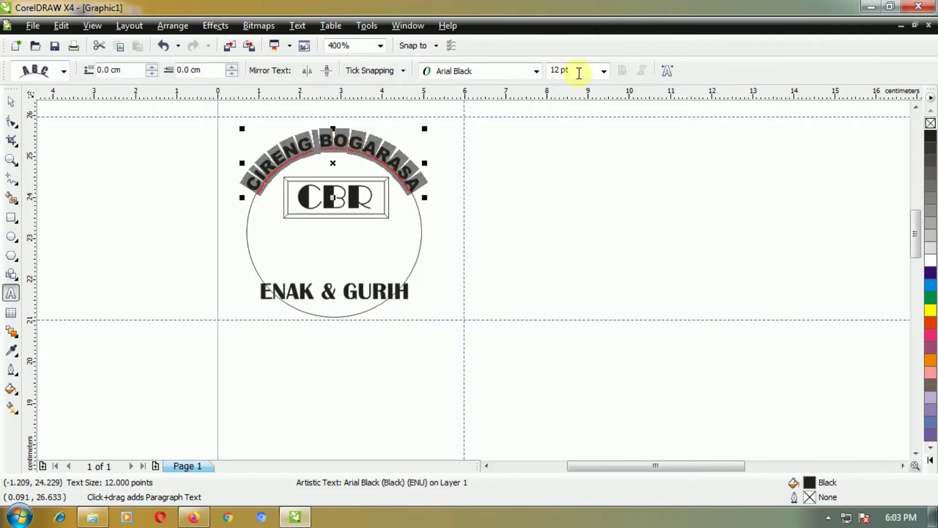
click(604, 71)
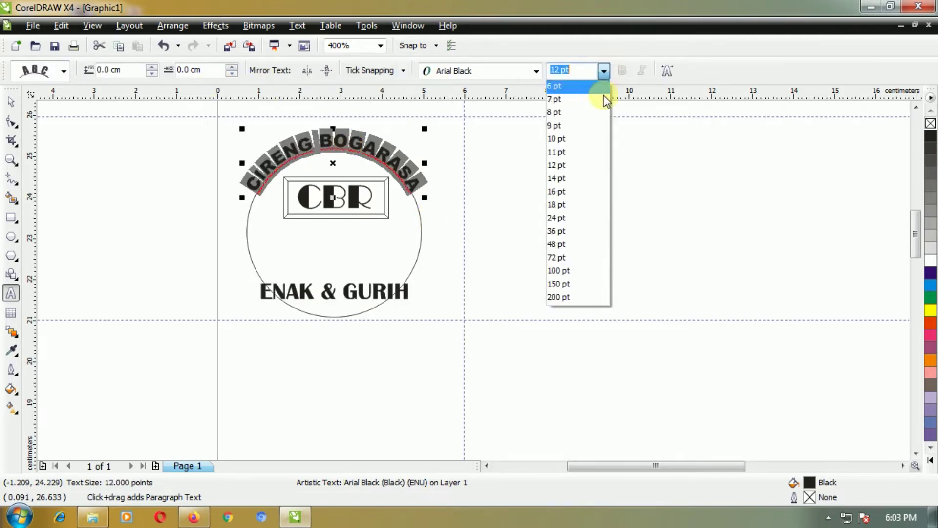
click(566, 192)
click(570, 197)
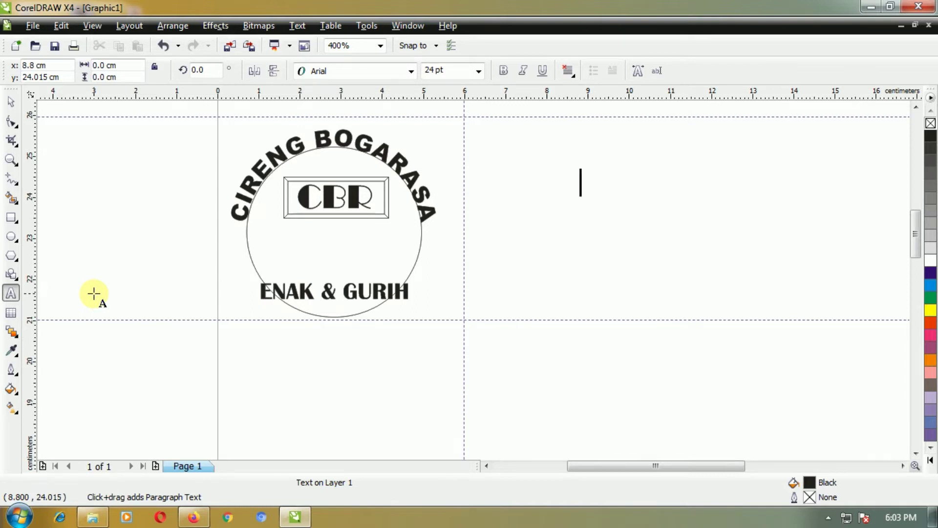
Step: Switch to Firefox and search Google Images for "LOGO MATAHARI" in a new tab
click(193, 517)
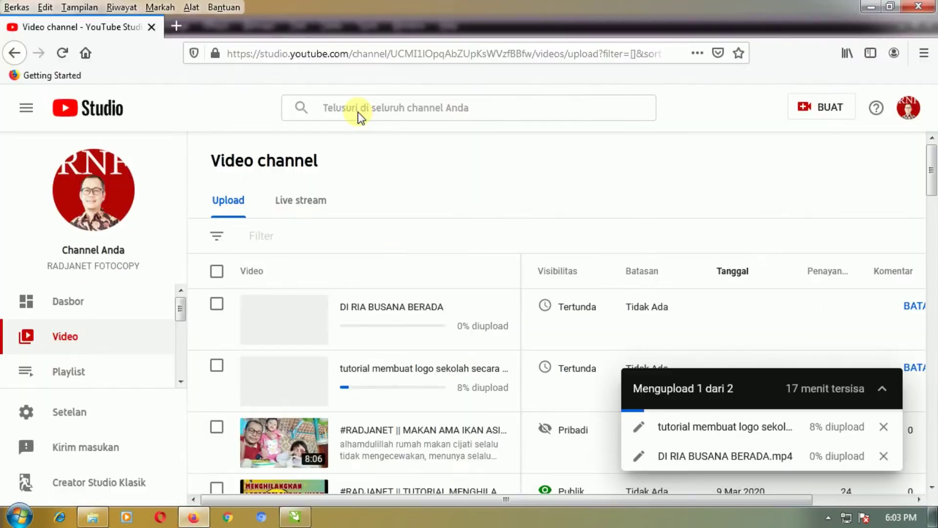
click(177, 27)
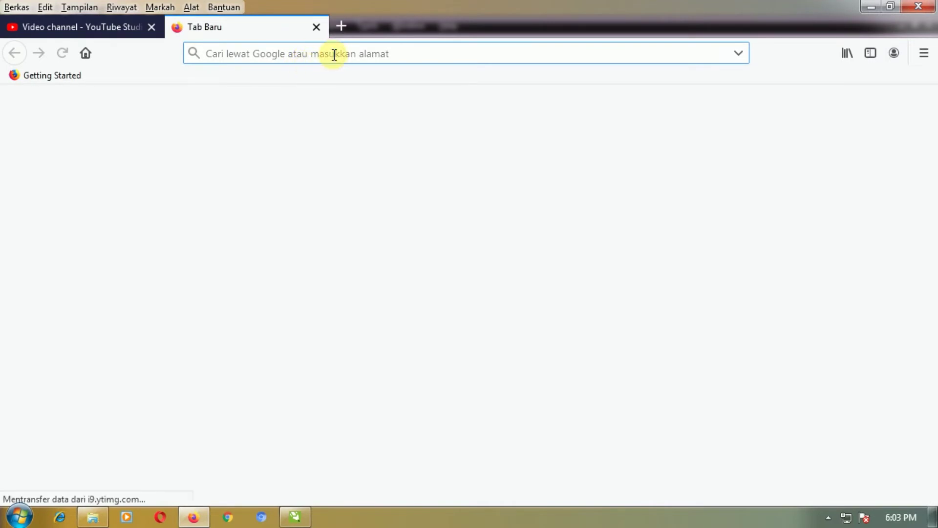
text(LOGO MATAHARI)
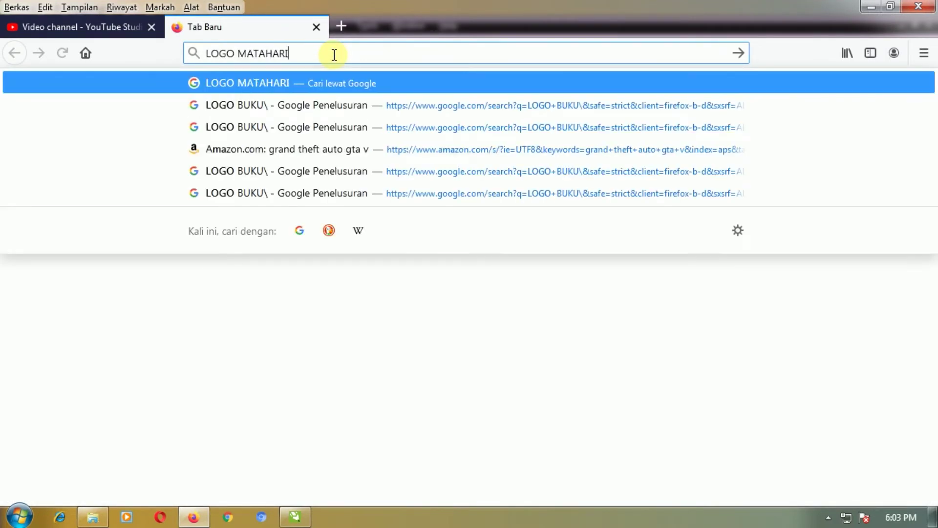
key(Return)
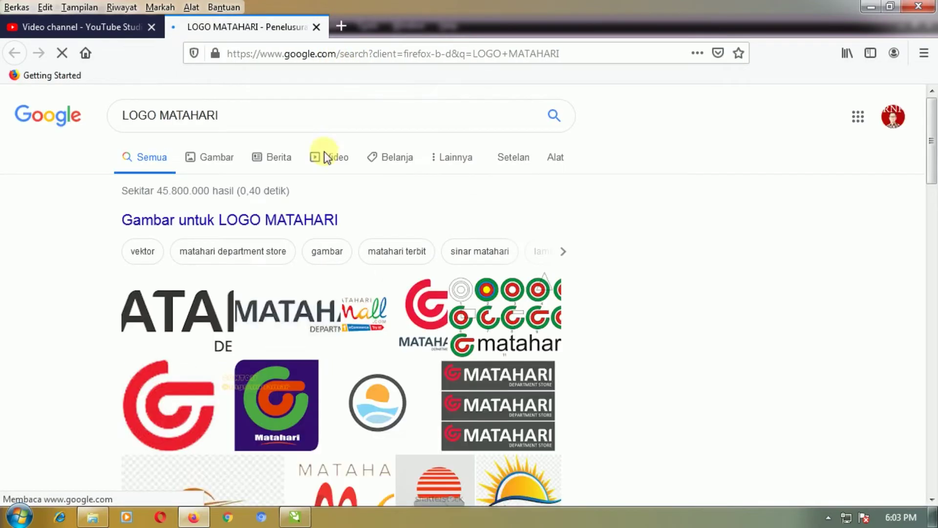
click(227, 155)
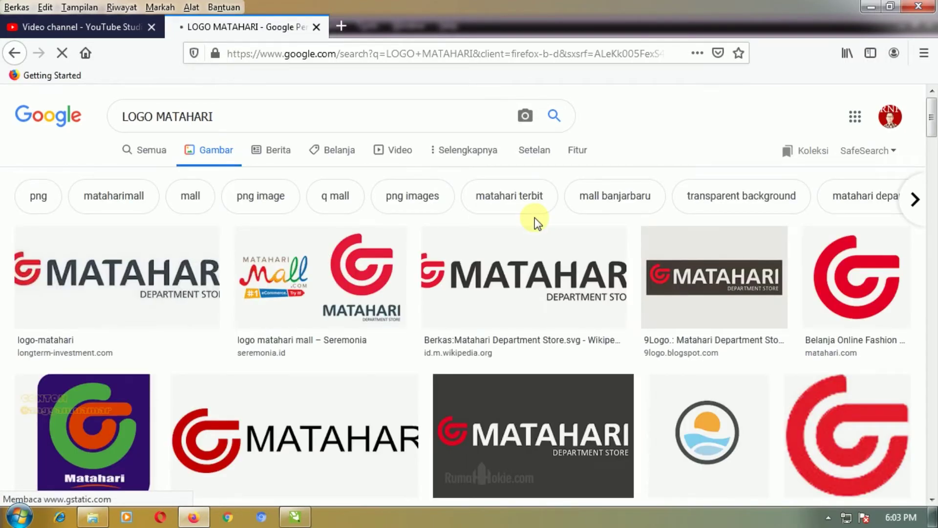
Step: Find the yellow sun with black-outlined rays from icon-icons.com in the image results and copy the image
scroll(526, 224, down, 8)
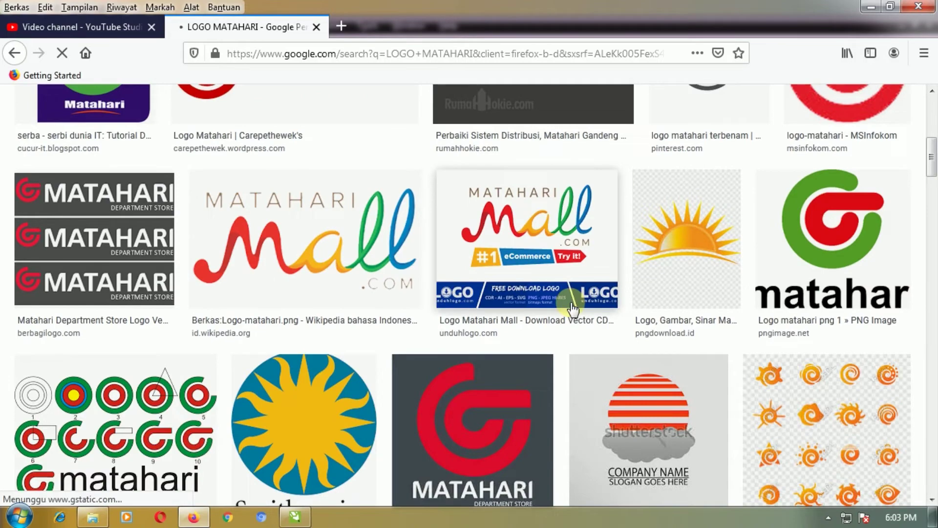
scroll(573, 309, down, 3)
scroll(572, 309, down, 5)
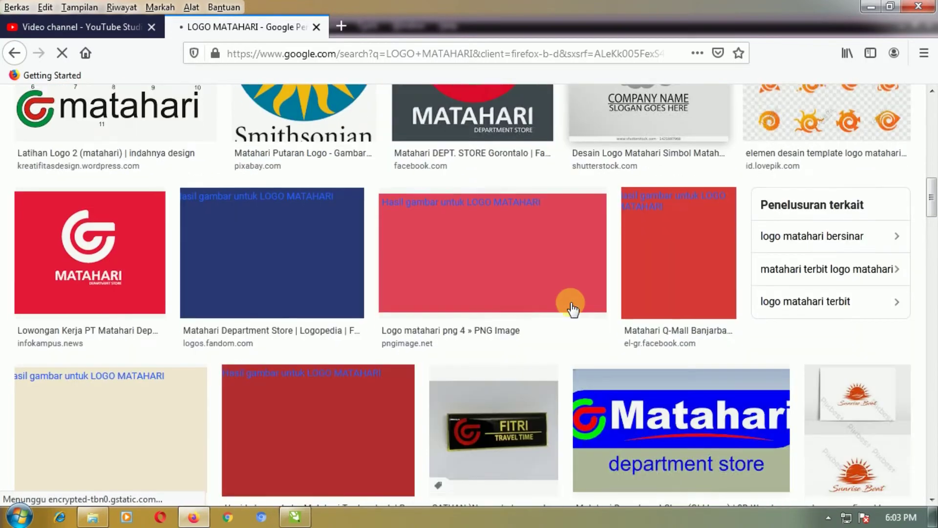
scroll(573, 309, down, 3)
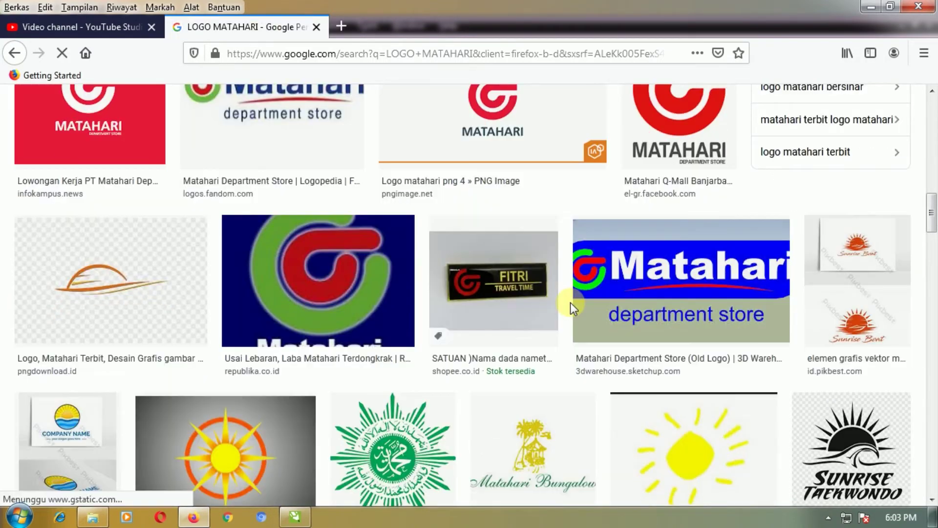
scroll(570, 305, down, 5)
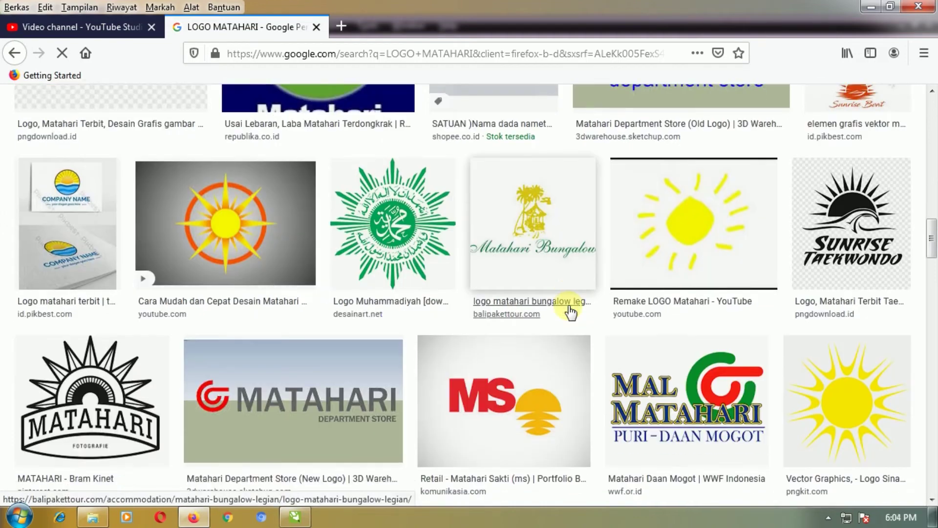
scroll(570, 312, down, 9)
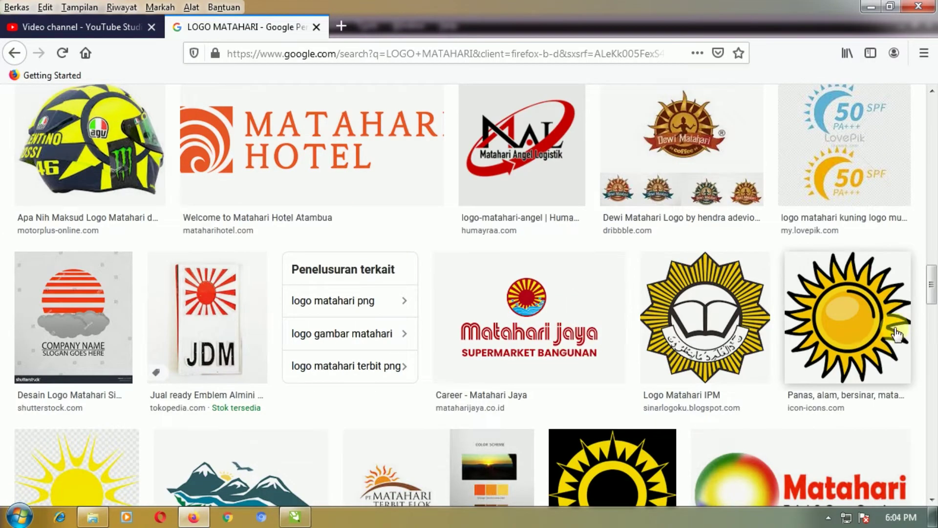
click(853, 326)
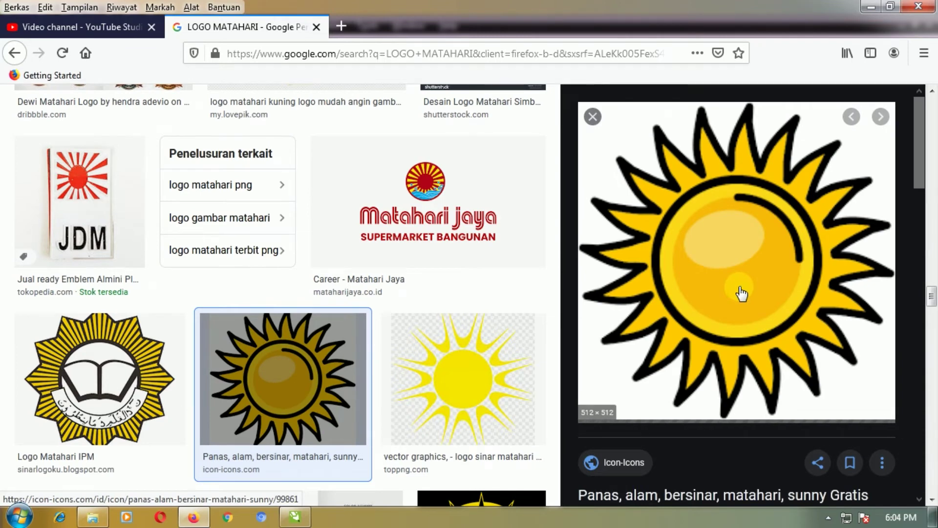
right_click(740, 289)
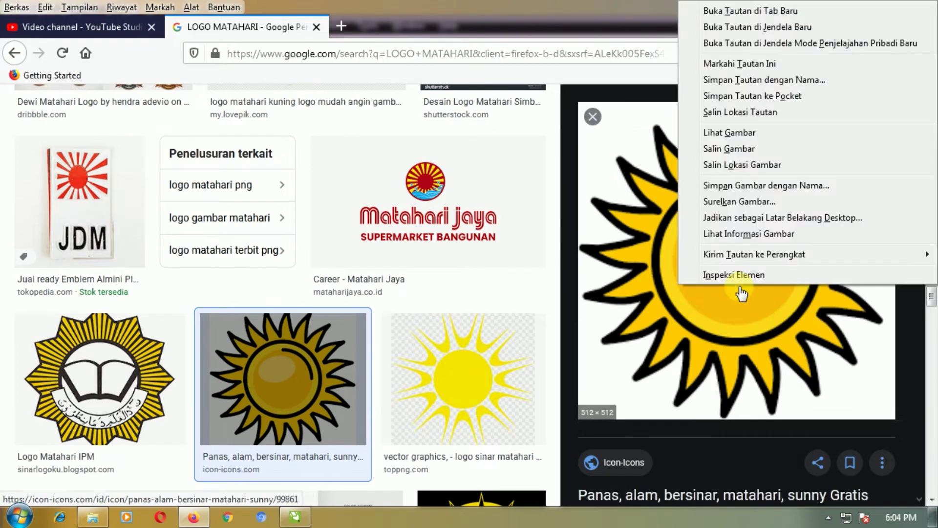
click(728, 148)
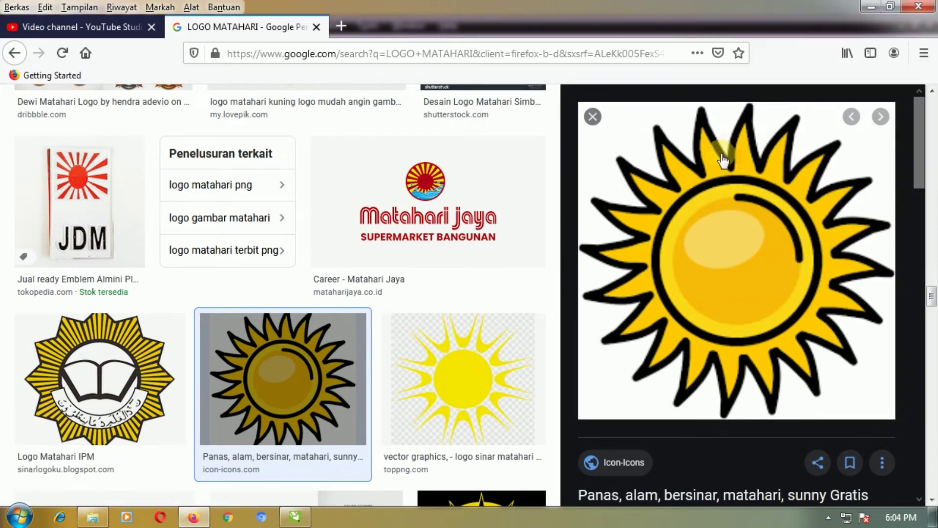
Step: Switch to CorelDRAW, paste the copied sun image, and scale it to fit inside the circle between the CBR frame and the slogan
click(295, 516)
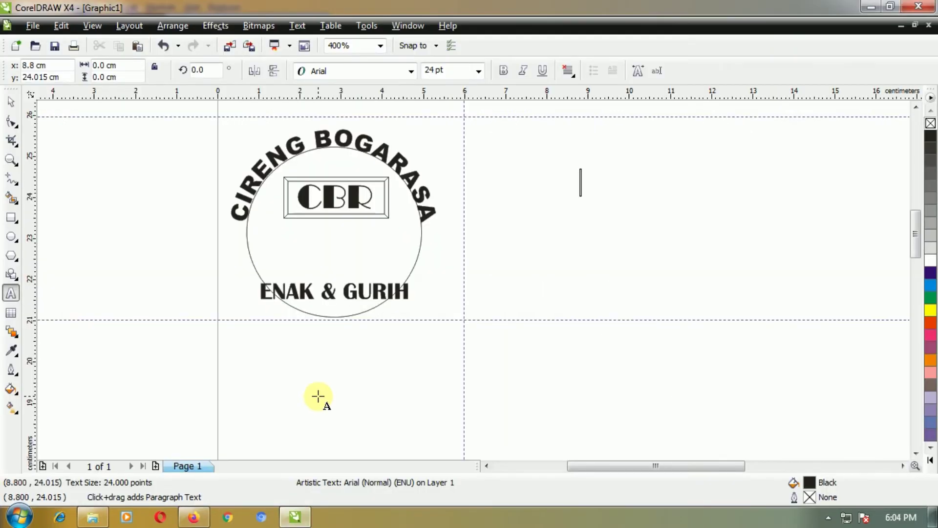
key(ctrl+v)
drag(608, 201, 666, 259)
drag(622, 213, 335, 247)
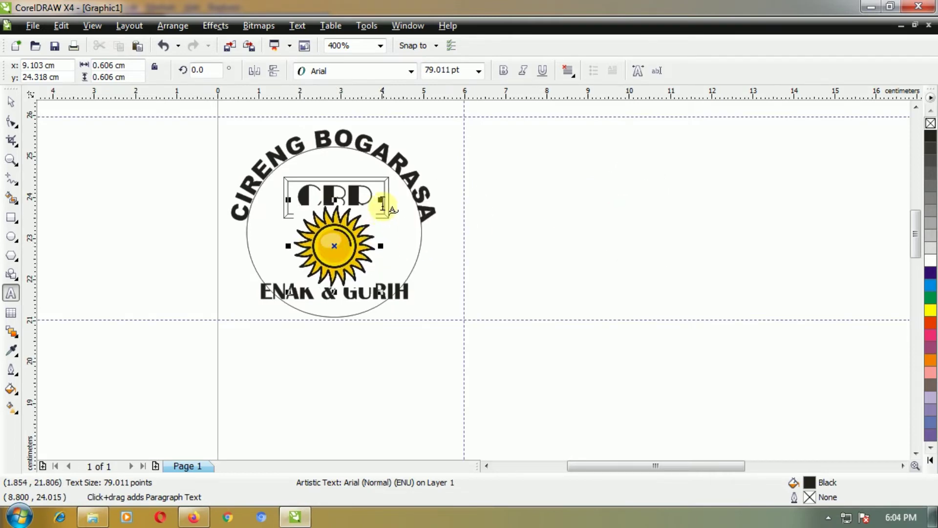
drag(381, 203, 364, 218)
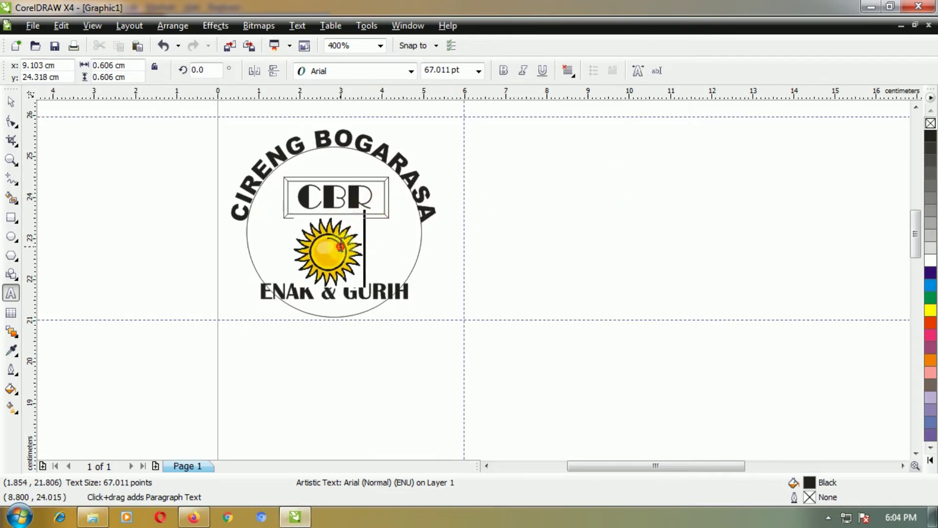
Step: Scale the CBR text down to about 23.9 pt and move it with its frame slightly upward inside the circle
click(347, 186)
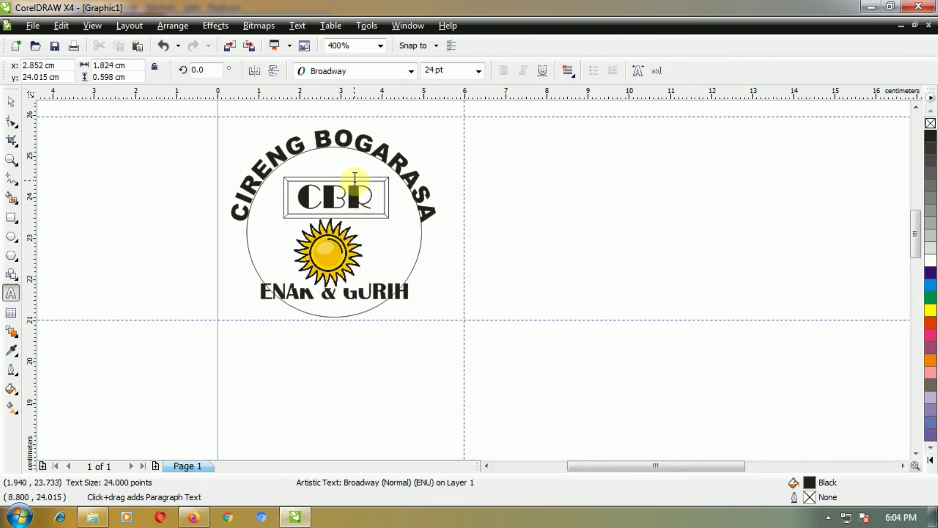
drag(376, 182, 376, 196)
click(12, 102)
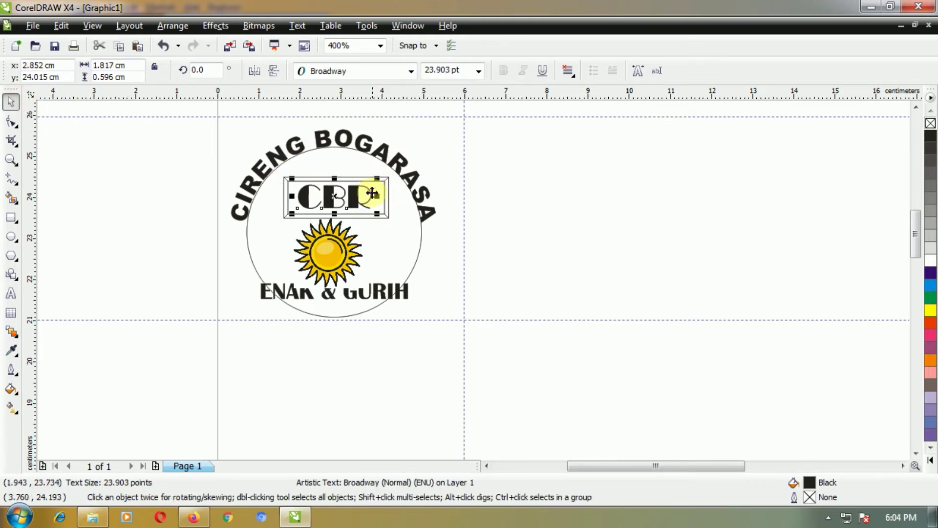
shift+click(384, 195)
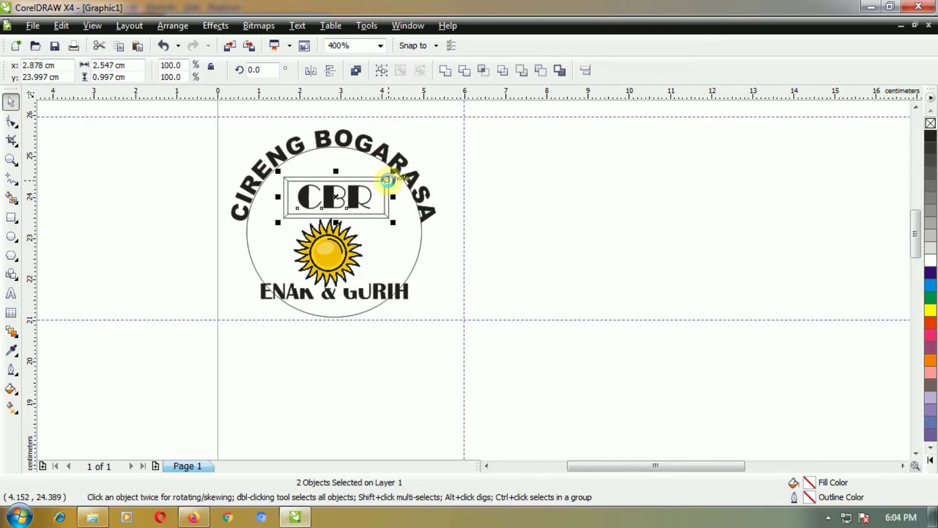
drag(389, 179, 388, 180)
Step: Center the sun image below the CBR frame so it clears the ENAK & GURIH text
drag(345, 240, 354, 247)
click(390, 243)
click(353, 255)
click(353, 255)
click(436, 280)
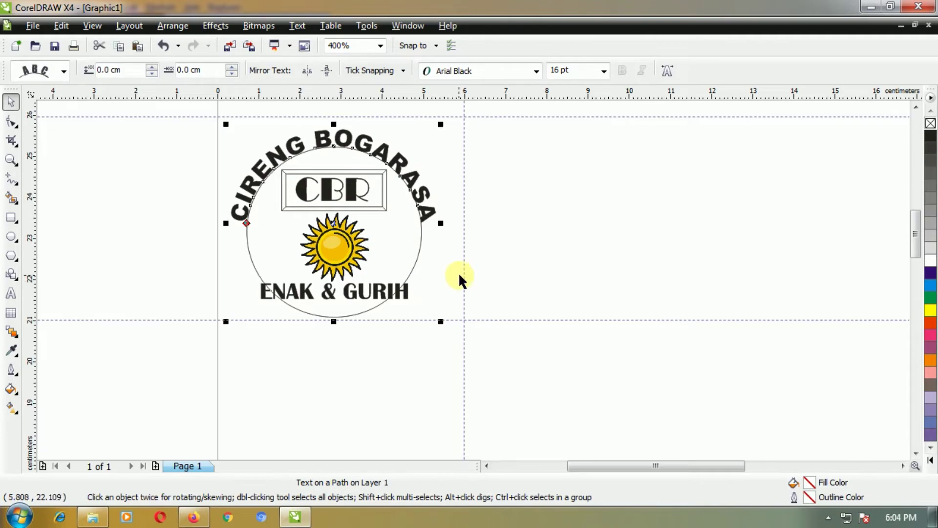
click(473, 268)
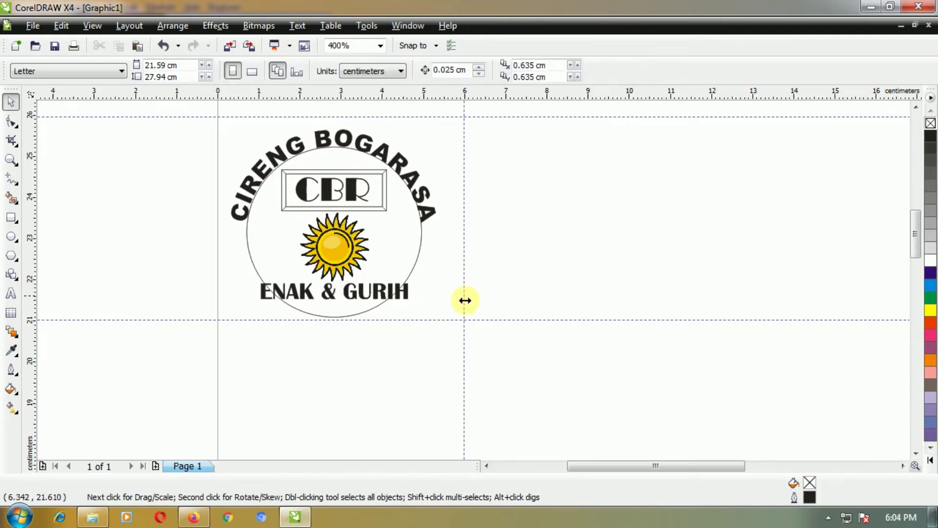
Step: Switch to Firefox and search Google Images for "logo halal"
click(194, 516)
scroll(265, 119, up, 3)
scroll(264, 120, up, 10)
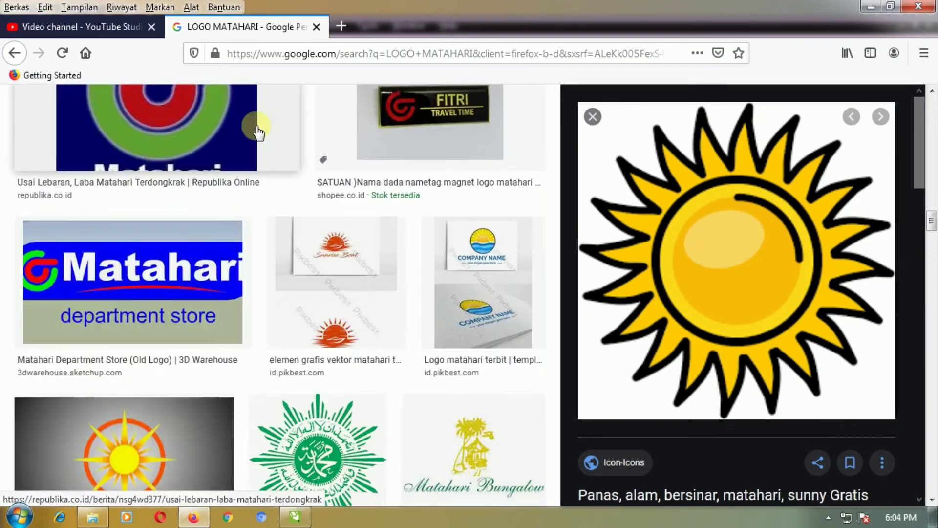
scroll(261, 146, up, 15)
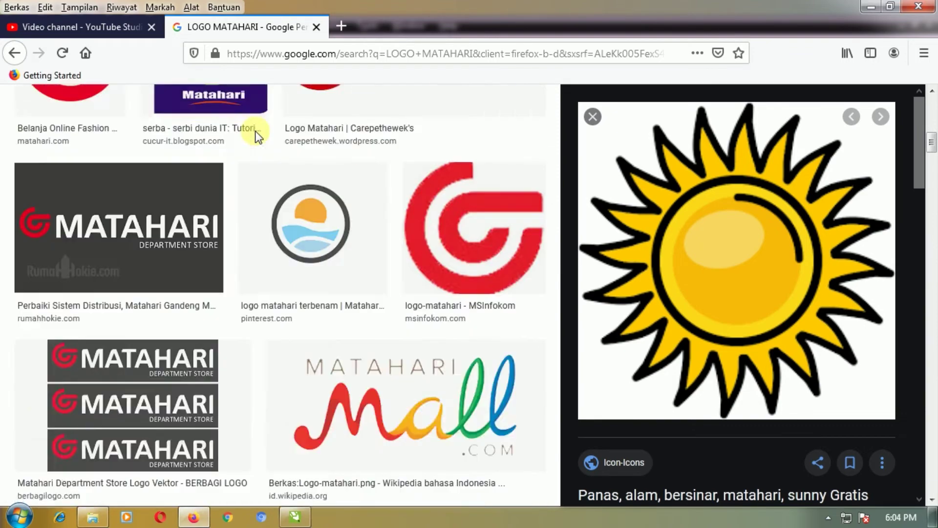
scroll(246, 123, up, 5)
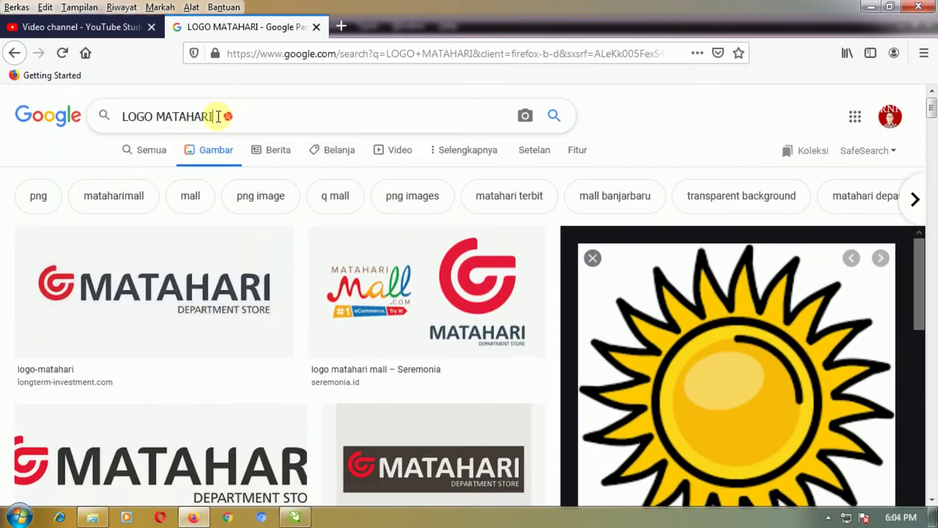
drag(215, 116, 96, 118)
text(logo halal)
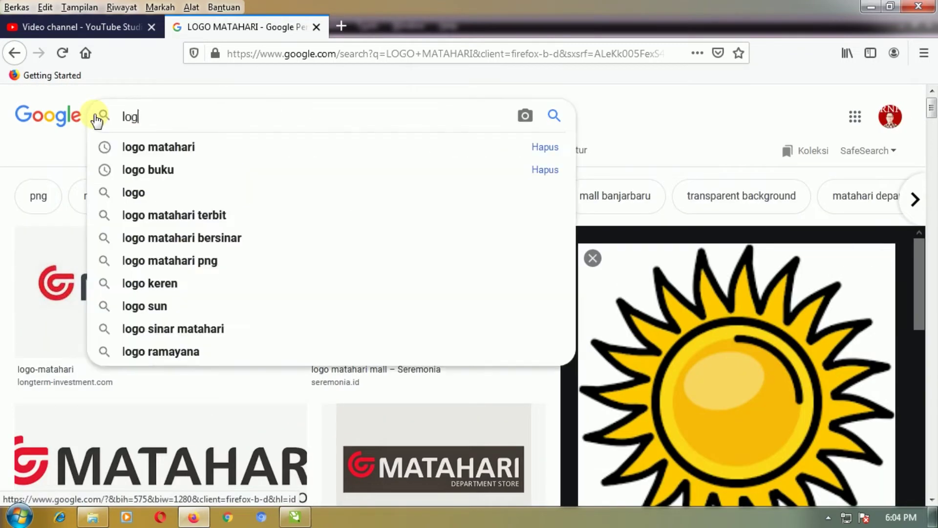
key(Return)
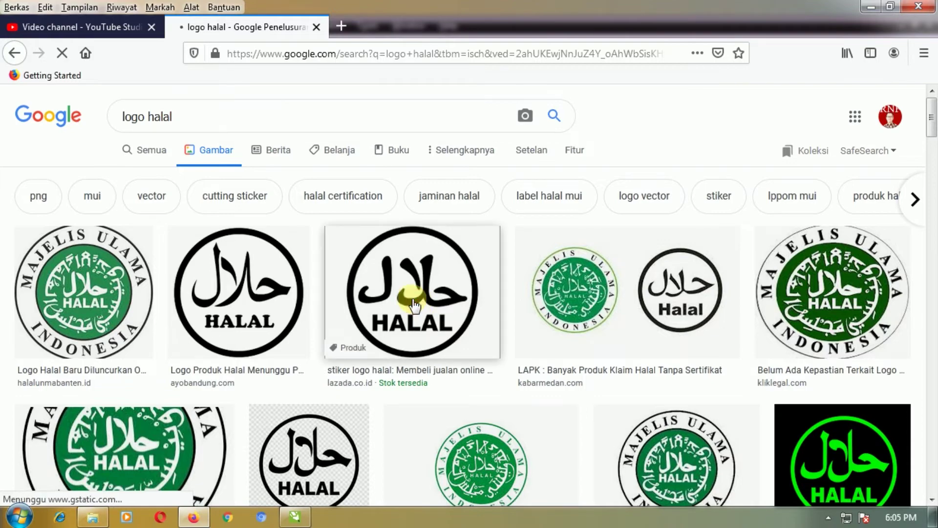
Step: Open the black-and-white halal sticker logo from lazada.co.id in the results and copy the image
click(410, 298)
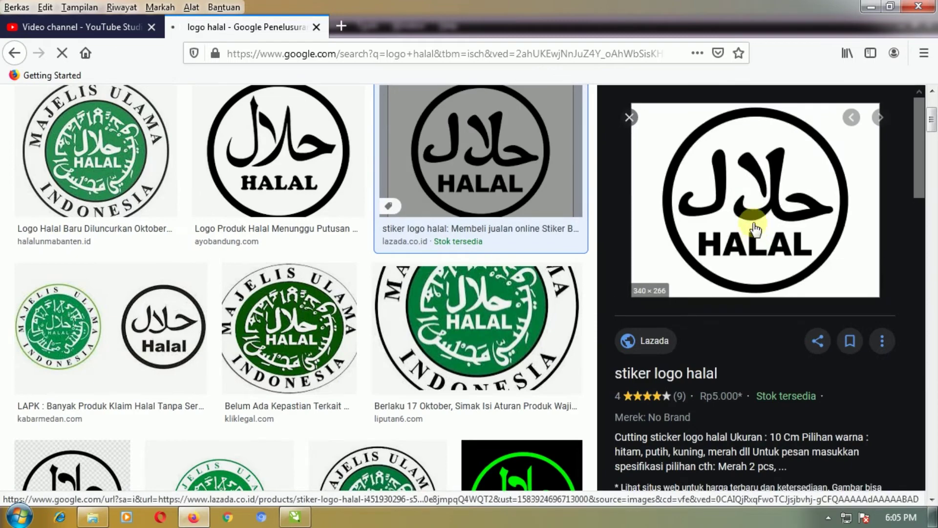
right_click(754, 228)
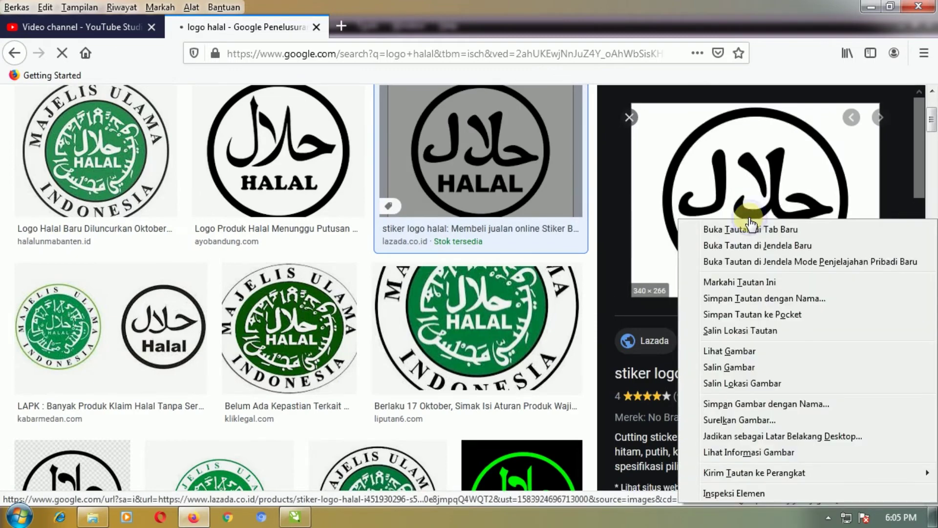
click(737, 366)
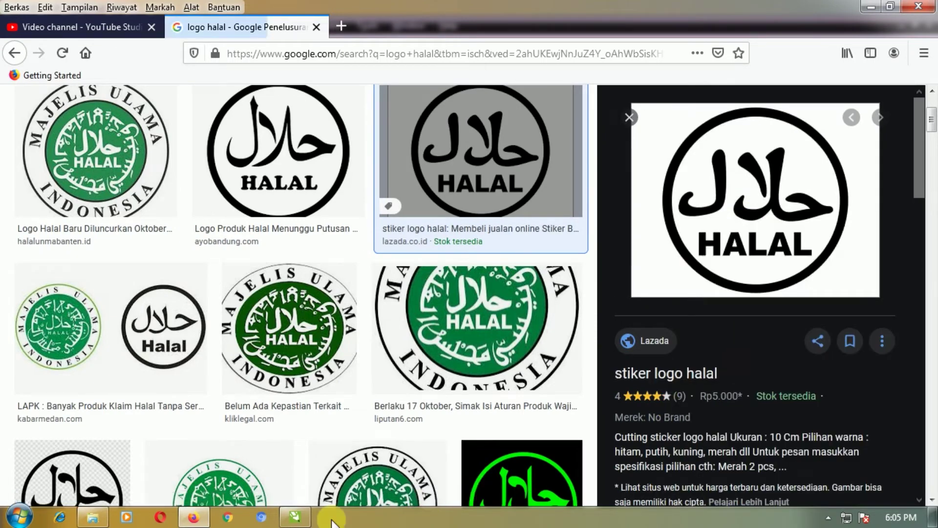
Step: Switch to CorelDRAW, try pasting the copied halal image, and delete the pasted object
click(295, 516)
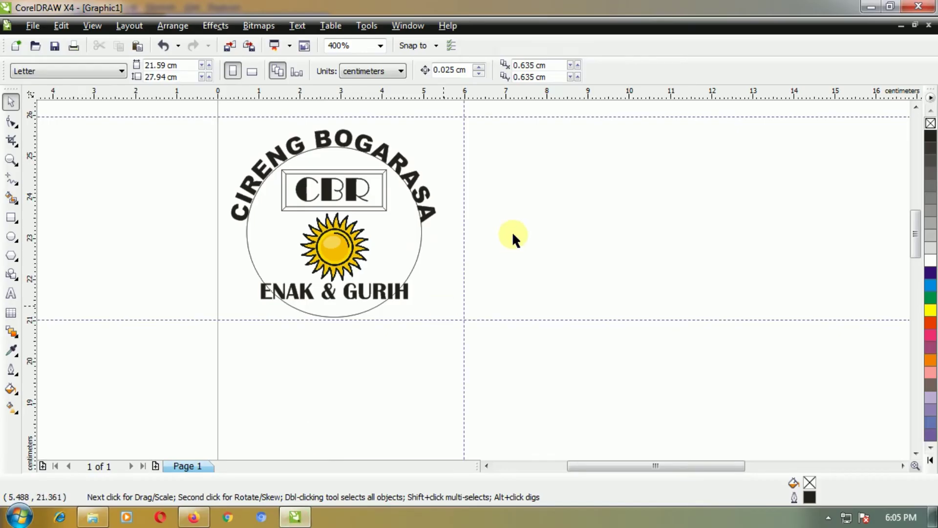
key(ctrl+v)
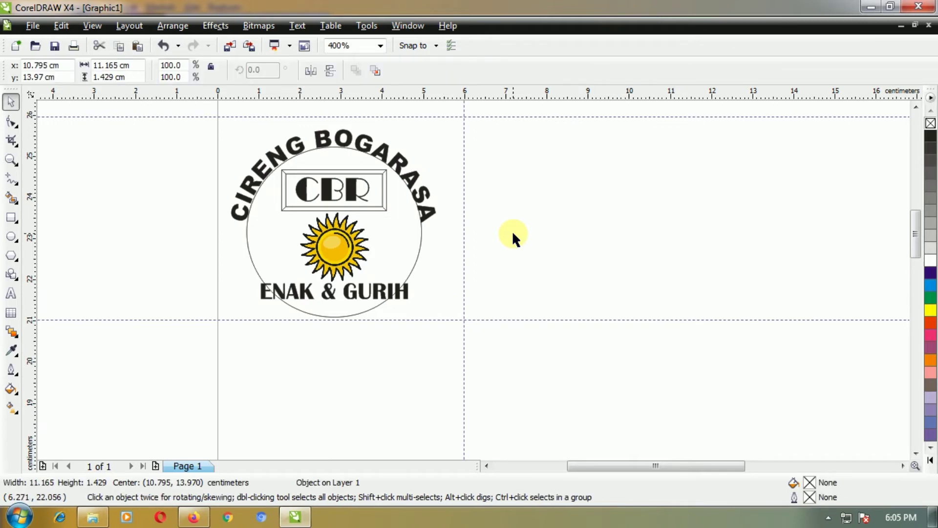
click(531, 253)
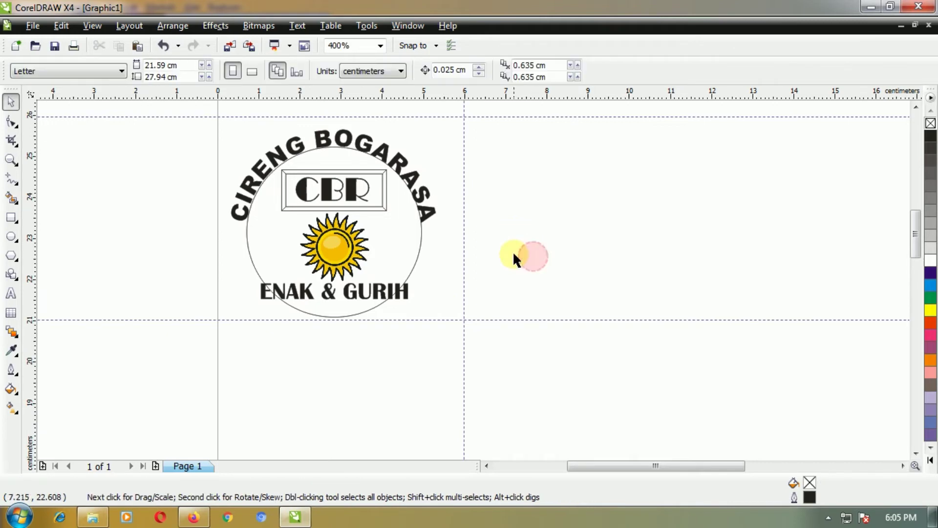
scroll(488, 266, down, 4)
click(498, 364)
key(Delete)
scroll(473, 282, up, 1)
scroll(473, 281, up, 2)
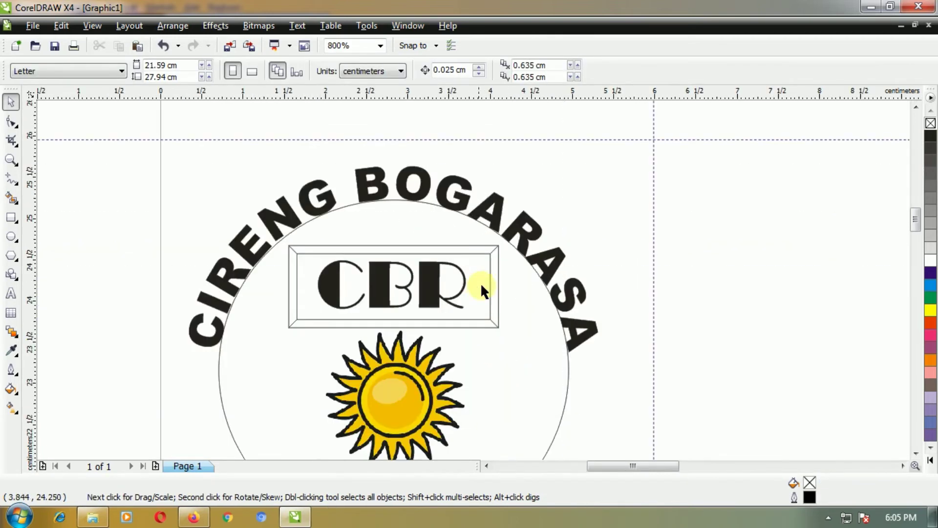
Step: Switch to Firefox and save the lazada.co.id halal logo as a WebP image in the Pictures library under its suggested name
click(194, 517)
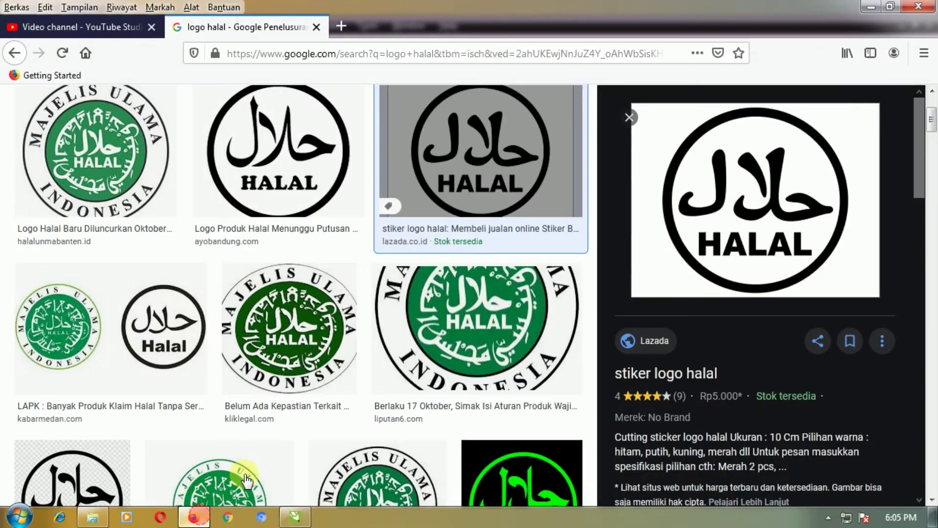
right_click(700, 221)
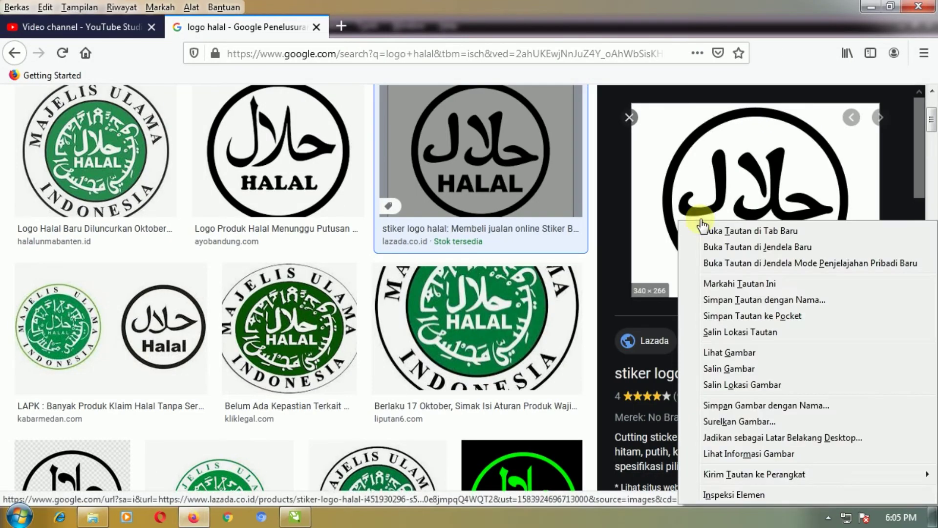
click(750, 406)
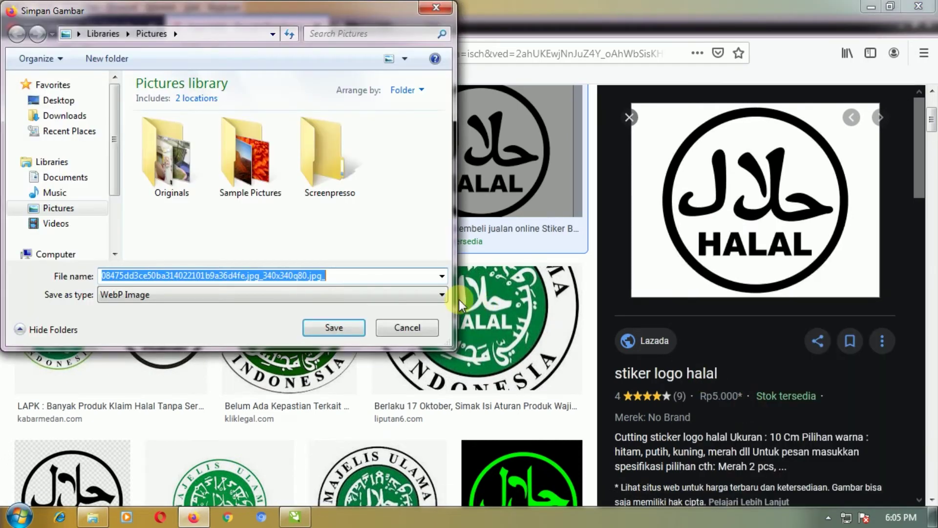
click(338, 324)
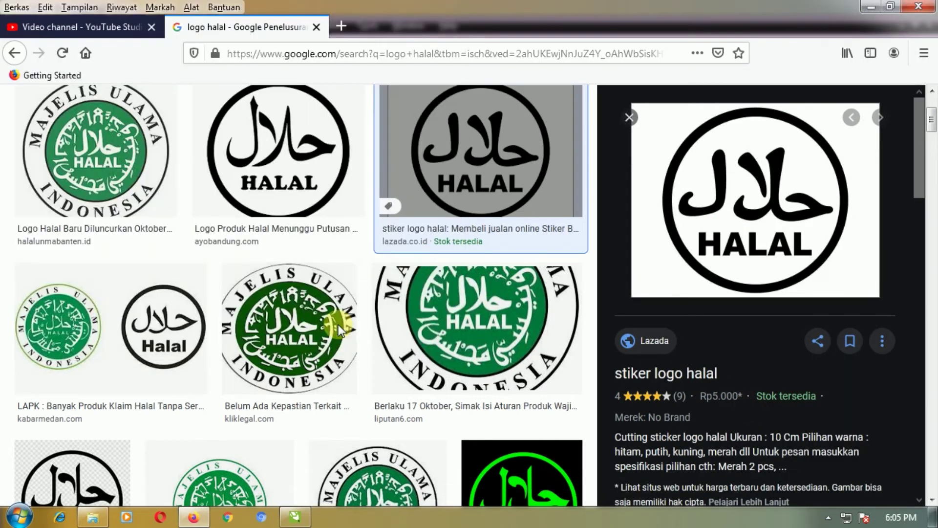
click(288, 520)
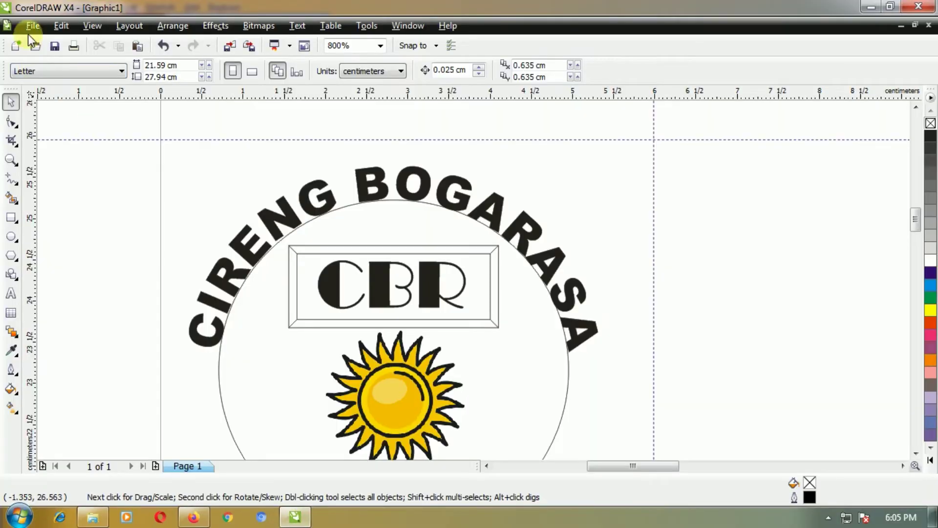
click(29, 28)
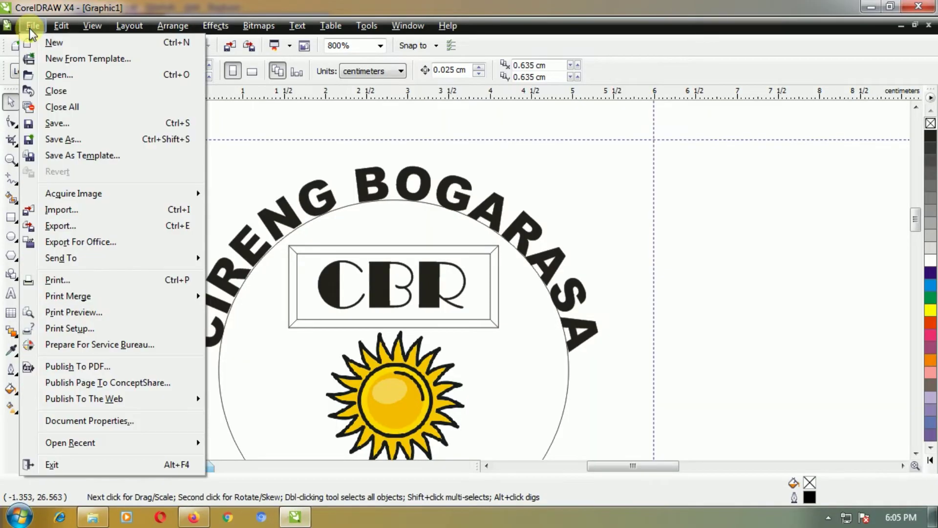
click(67, 211)
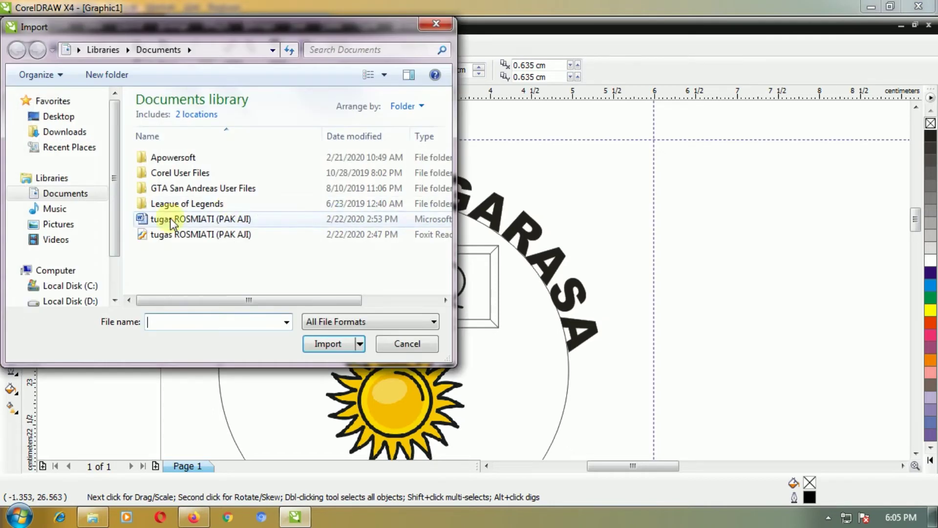
click(68, 222)
click(408, 178)
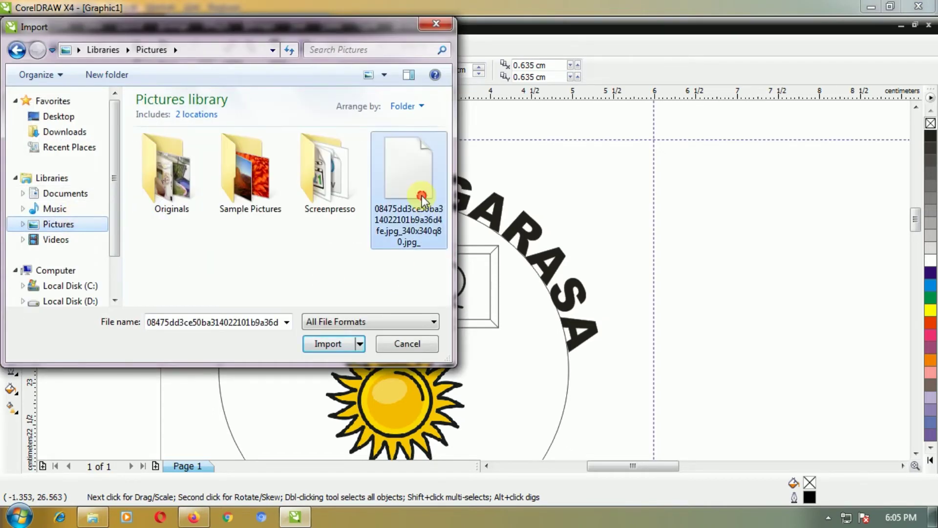
click(410, 342)
Step: Switch to Firefox, open the round halal logo from ayobandung.com in the results, and copy the image
click(193, 516)
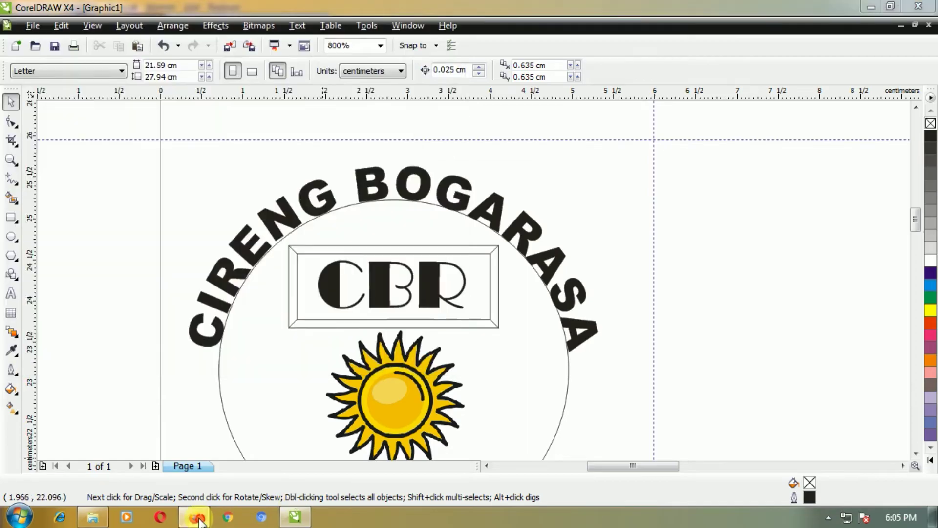
click(306, 185)
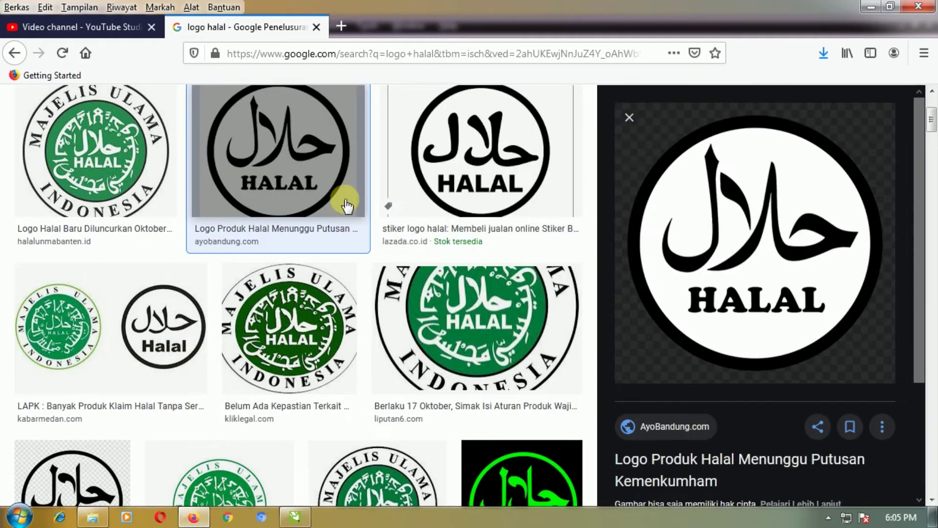
right_click(735, 246)
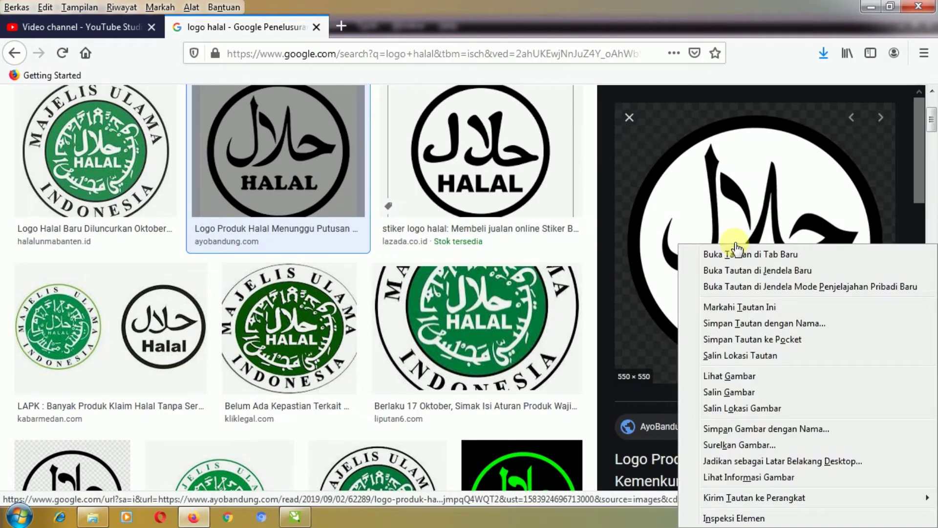
click(735, 390)
Step: Switch to CorelDRAW, paste the copied halal logo, and examine the pasted object in the middle of the page
click(297, 513)
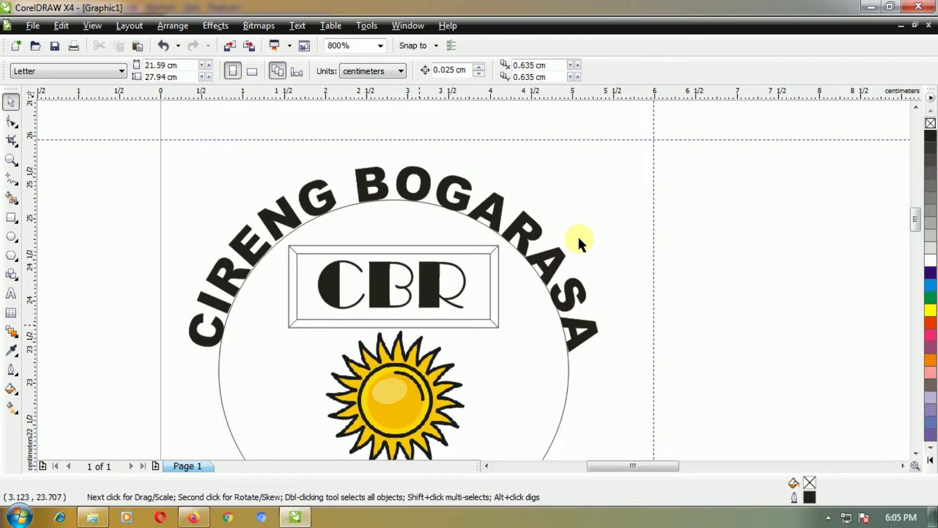
scroll(578, 235, down, 1)
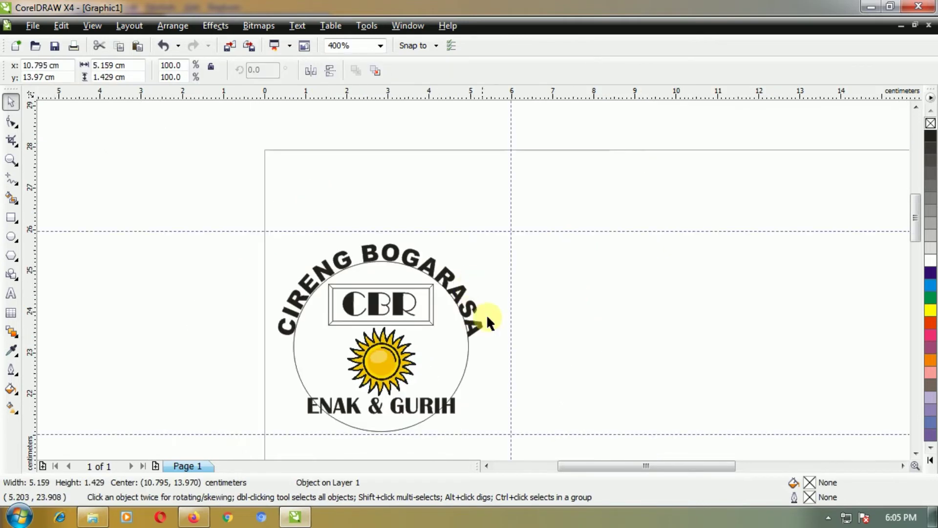
scroll(473, 277, down, 1)
scroll(473, 278, down, 2)
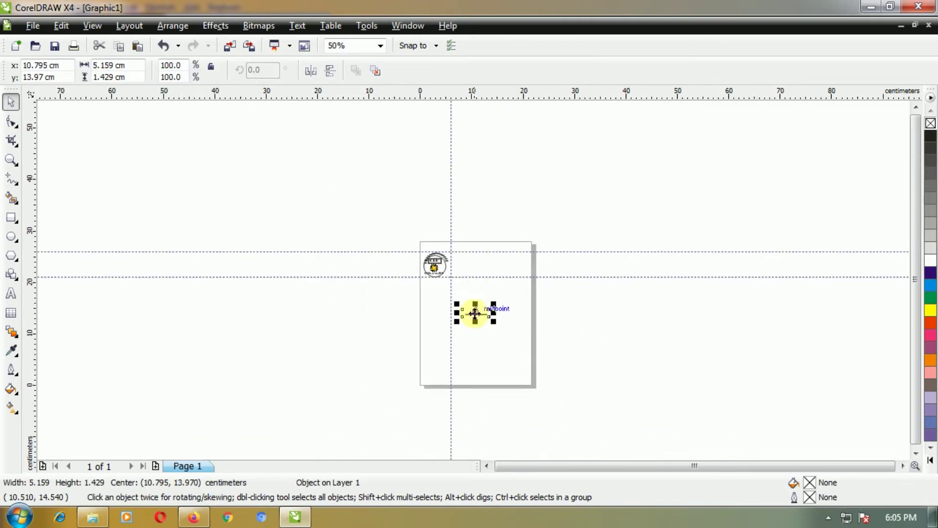
scroll(474, 281, up, 2)
scroll(457, 219, up, 2)
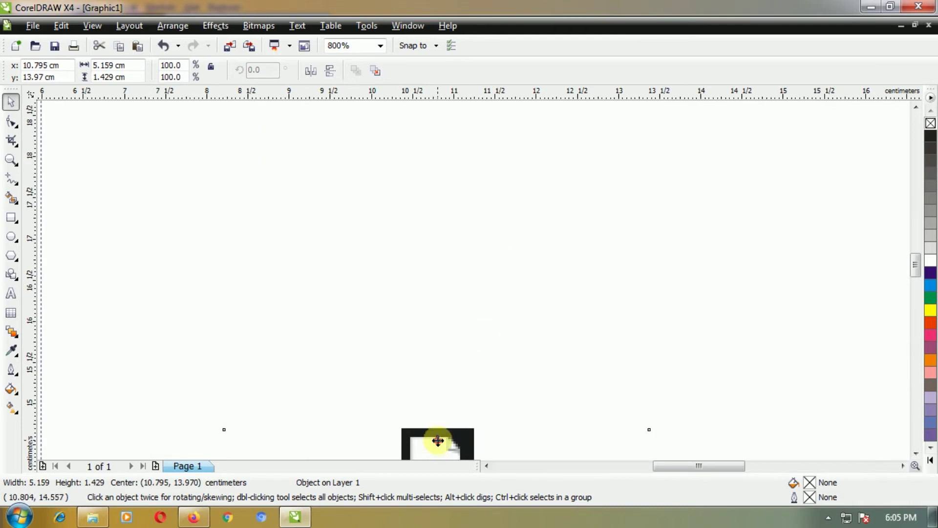
Step: Delete the pasted halal object from the middle of the page and bring the logo design back into view
key(Delete)
click(916, 107)
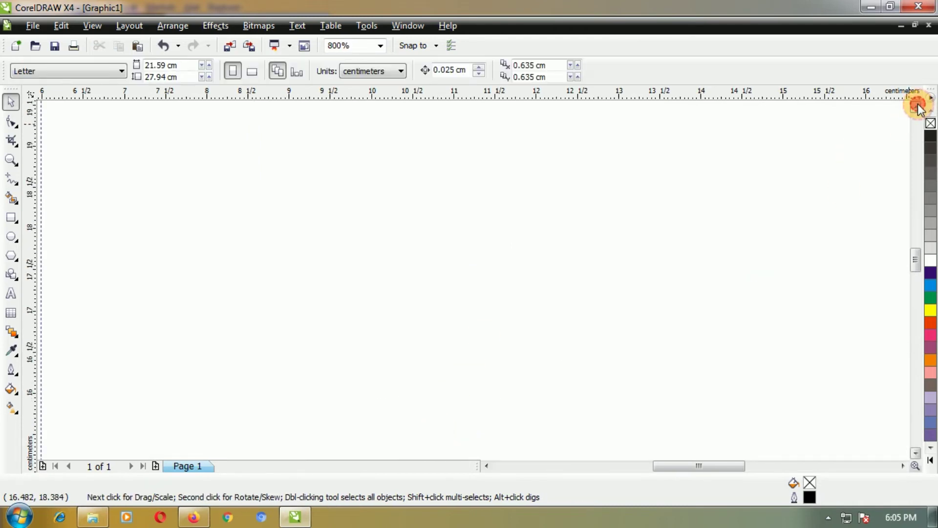
scroll(367, 266, down, 1)
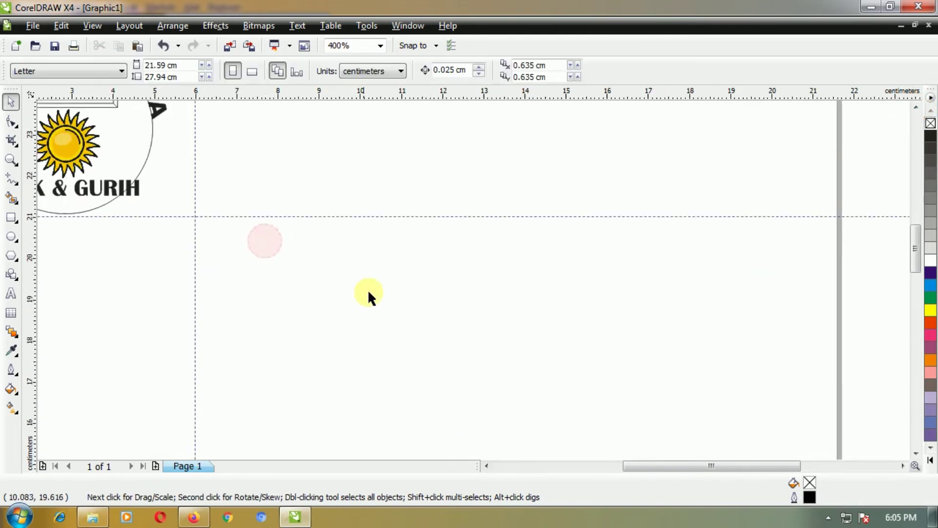
click(487, 466)
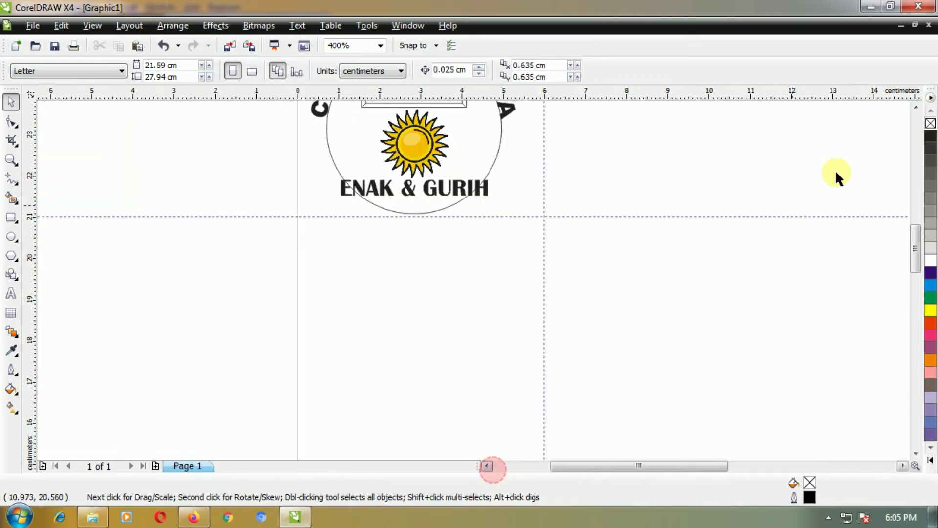
click(915, 108)
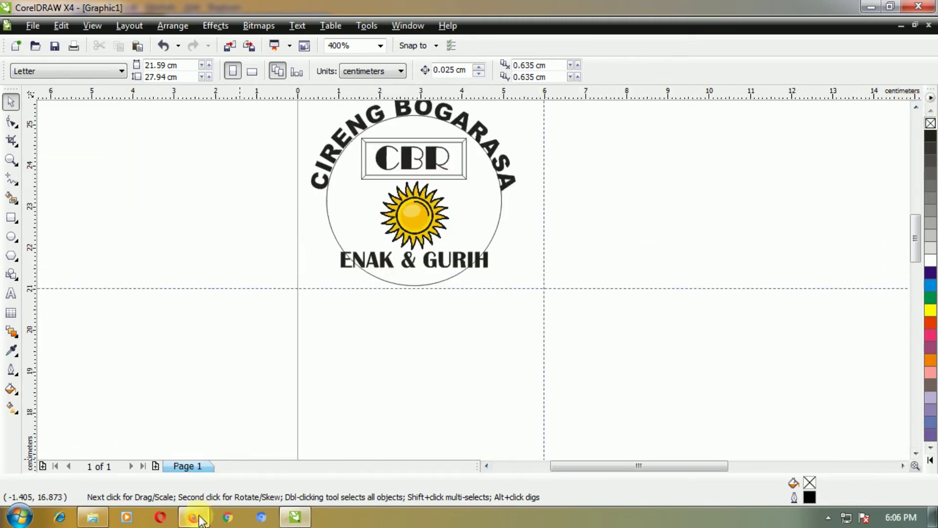
Step: Switch to Firefox and preview the kabarmedan.com and ayobandung.com halal logos in the image results
click(194, 516)
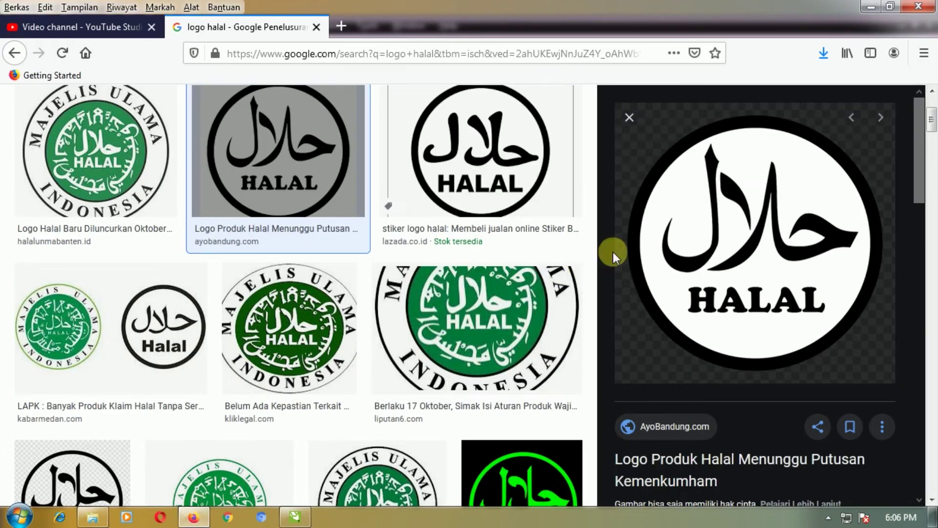
click(172, 342)
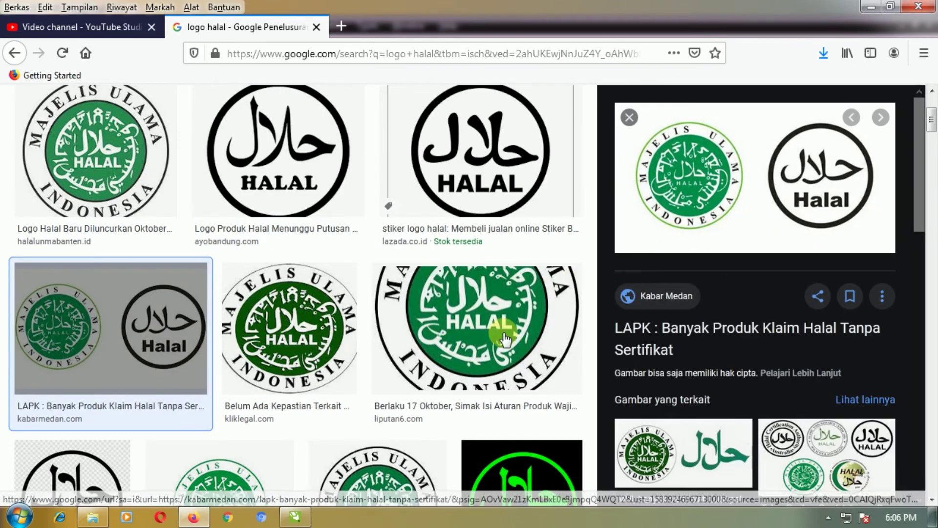
click(250, 142)
right_click(738, 253)
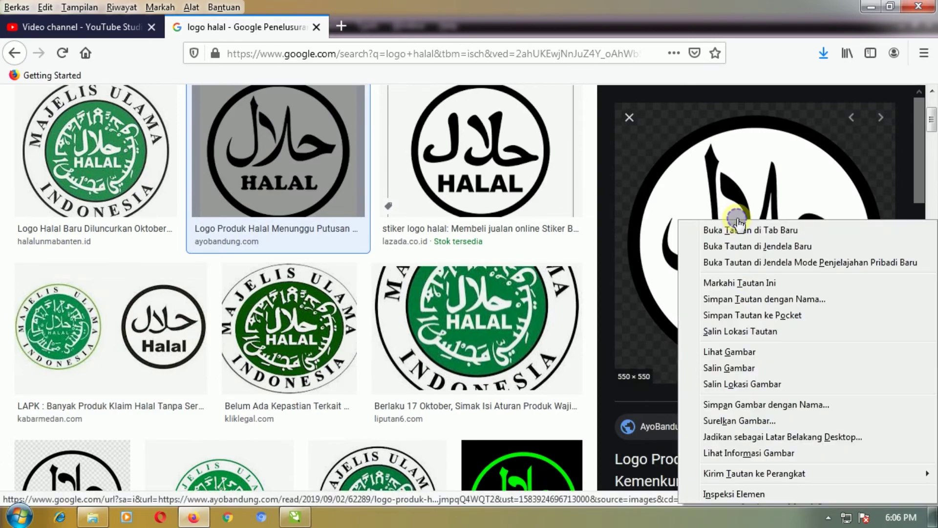
click(751, 404)
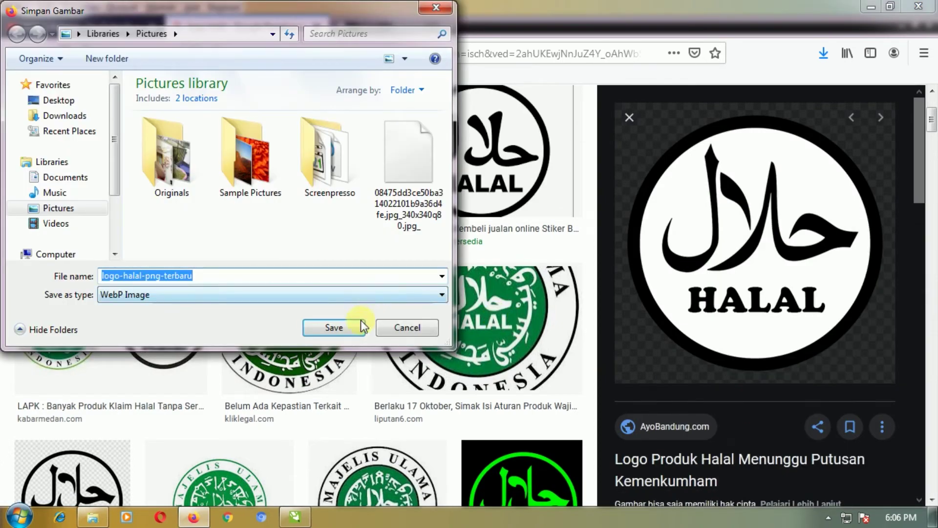
text(ew)
click(203, 294)
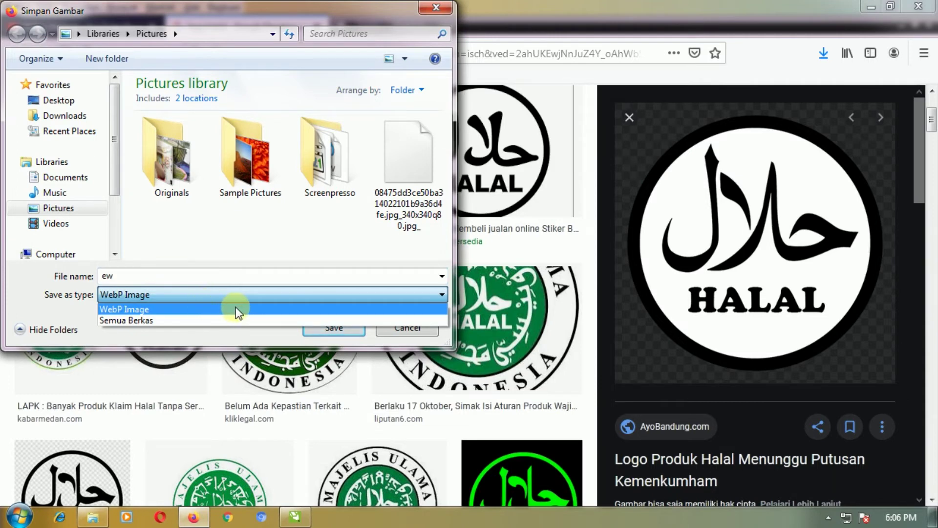
click(281, 272)
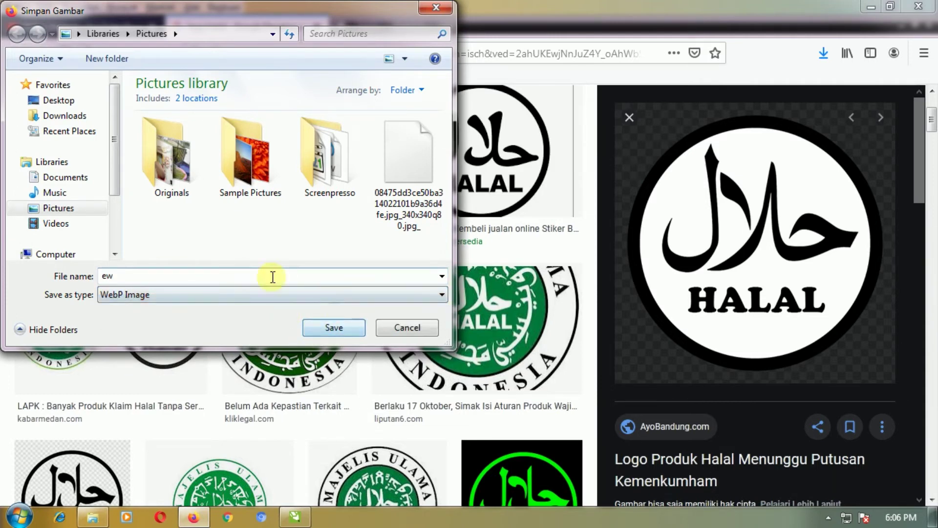
click(405, 328)
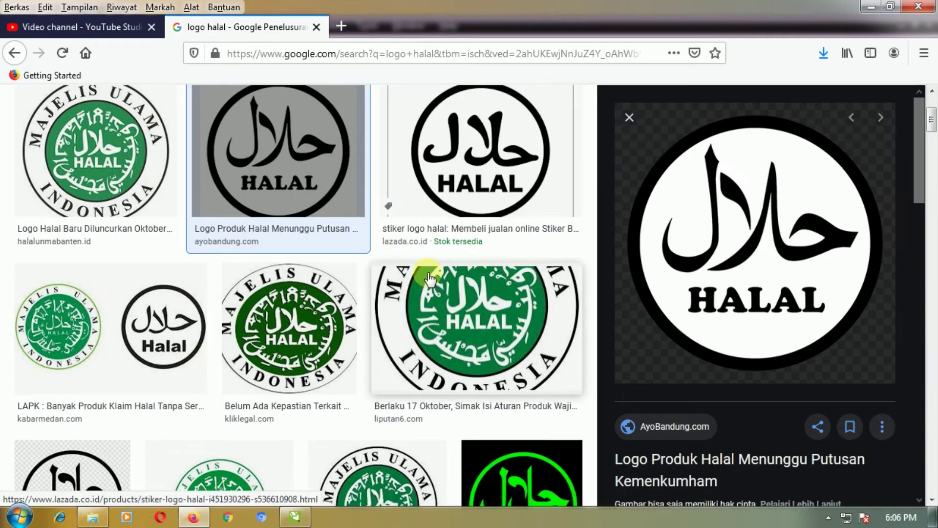
Step: Open the round black-and-white halal logo from minanews.net in the image results and copy the image
scroll(425, 268, down, 6)
click(508, 370)
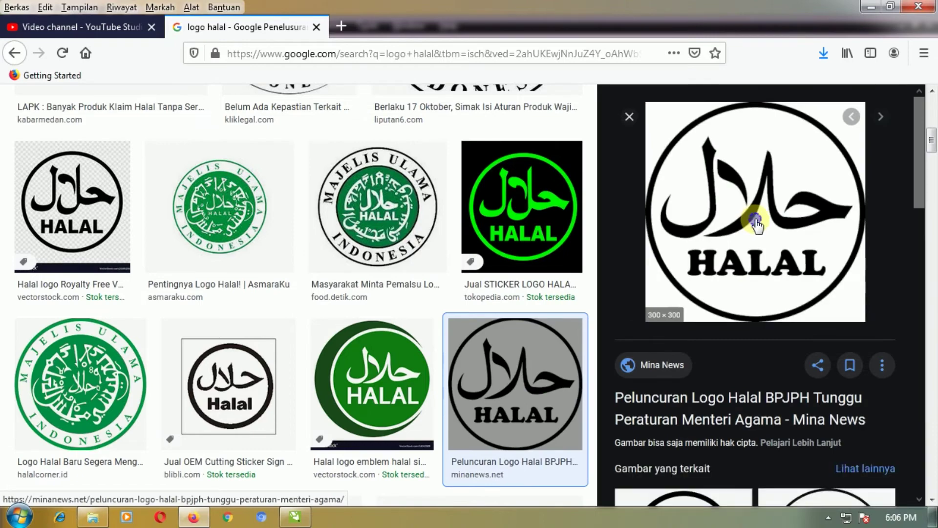
right_click(753, 225)
click(747, 375)
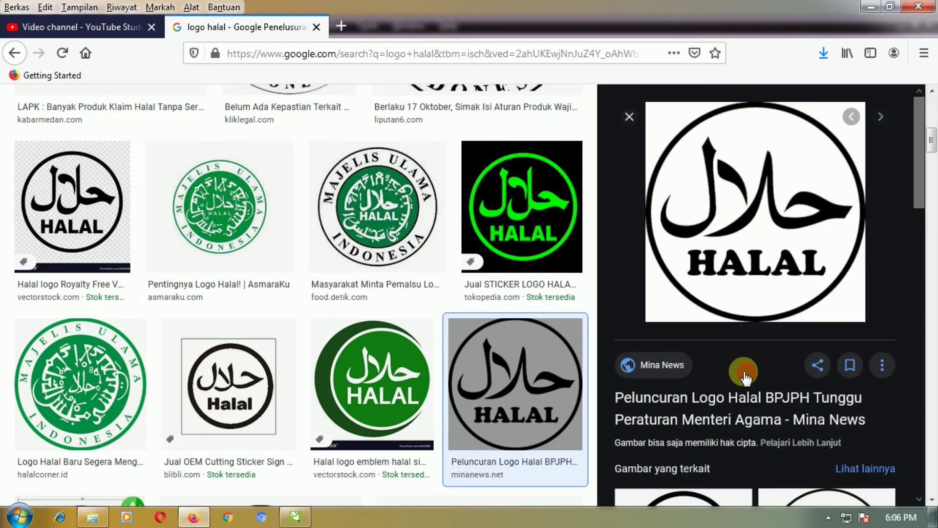
Step: Switch to CorelDRAW, paste the copied halal logo, and scale it down proportionally to about 1 cm
click(295, 516)
key(ctrl+v)
drag(707, 395, 685, 192)
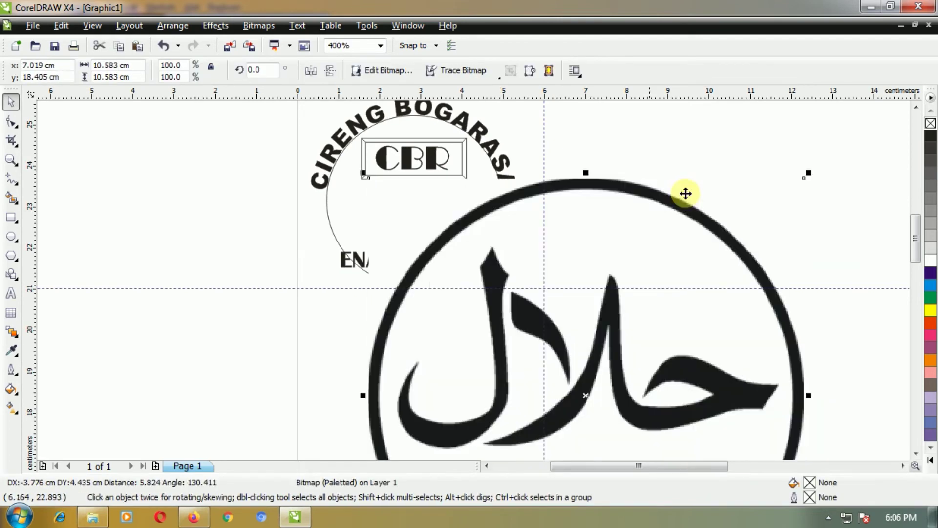
drag(806, 179, 580, 334)
drag(486, 419, 484, 202)
drag(564, 178, 390, 346)
Step: Place the small halal logo inside the circle, just right of the sun and above the word GURIH
drag(383, 350, 424, 219)
scroll(474, 280, up, 2)
drag(472, 327, 726, 250)
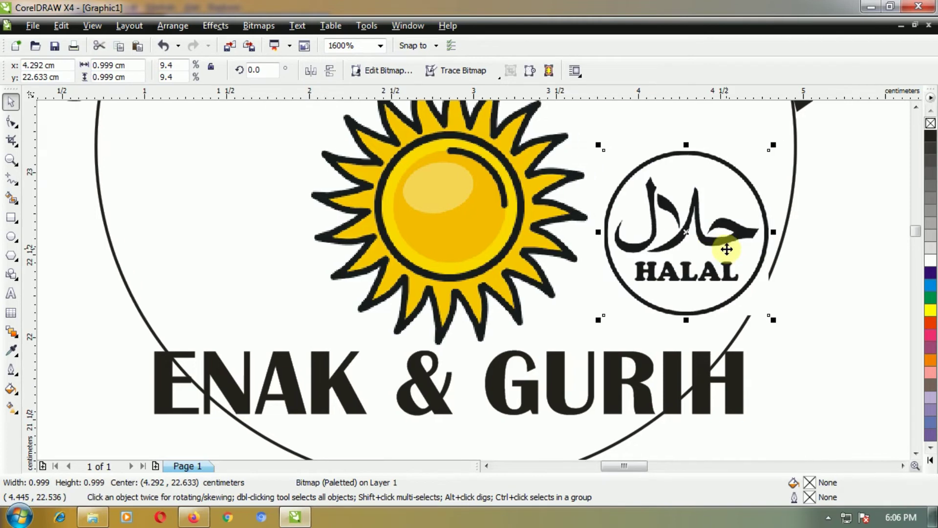
click(837, 291)
scroll(795, 295, down, 1)
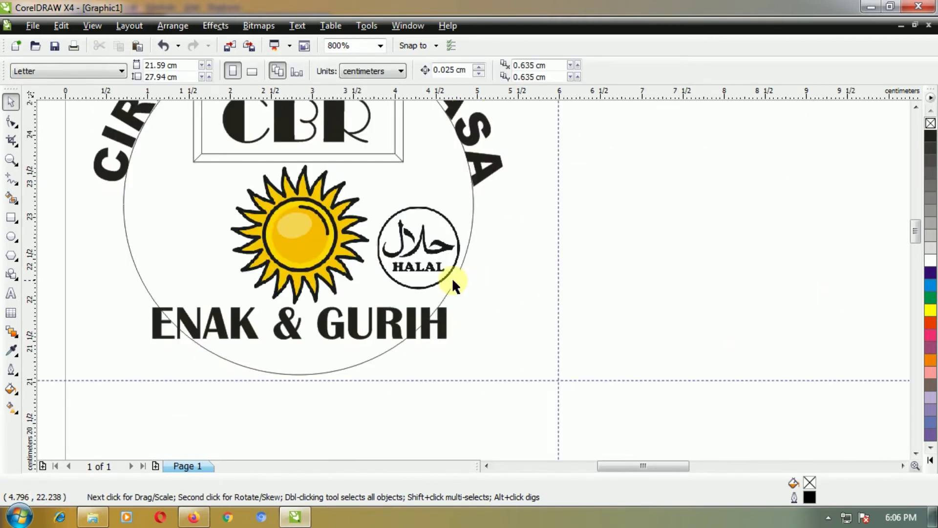
Step: Enlarge the sun image slightly to about 1.73 cm and shift it a little to the left
click(234, 215)
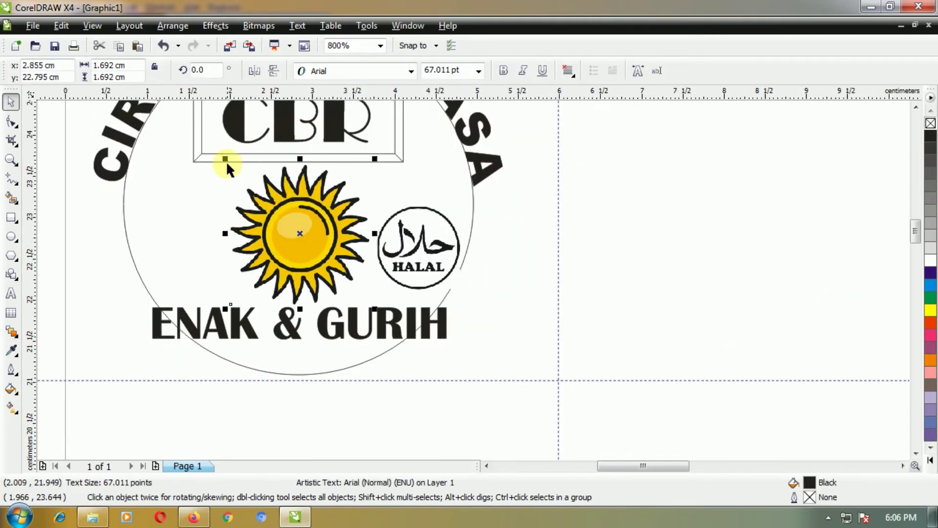
drag(225, 160, 221, 155)
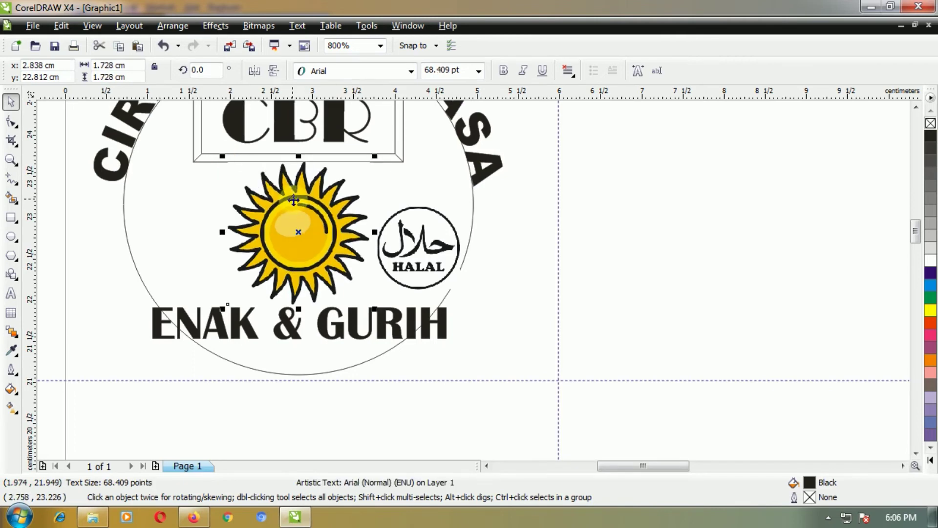
drag(293, 205, 291, 203)
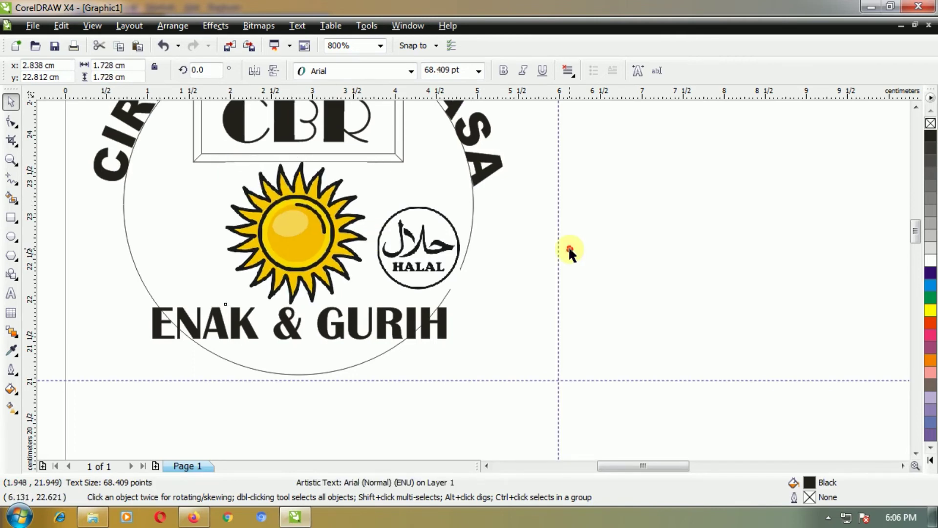
click(568, 246)
Step: Shift the slogan ENAK & GURIH slightly to the left beneath the sun
click(308, 335)
drag(309, 335, 306, 335)
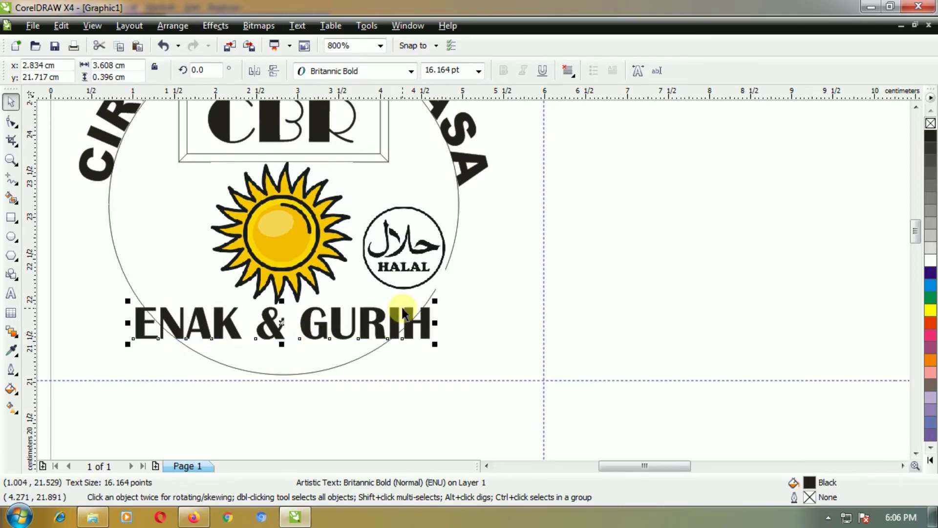
click(564, 282)
scroll(472, 279, down, 2)
scroll(472, 278, up, 1)
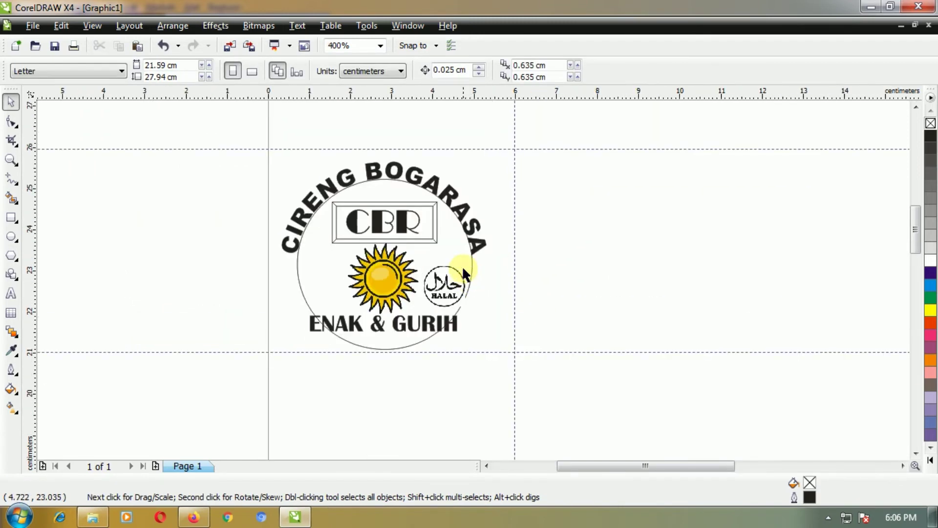
Step: Try to remove the circle outline beneath the arched CIRENG BOGARASA text, undoing each deletion
click(464, 268)
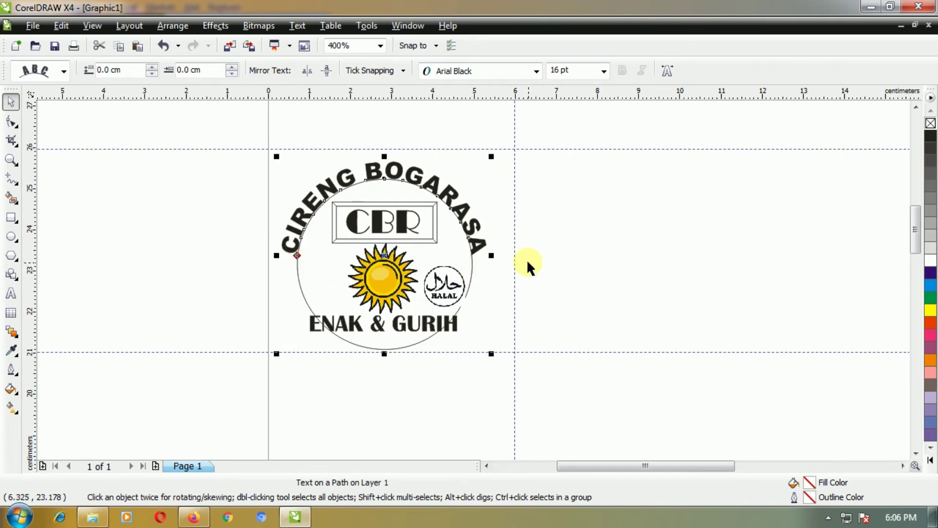
key(Delete)
key(ctrl+z)
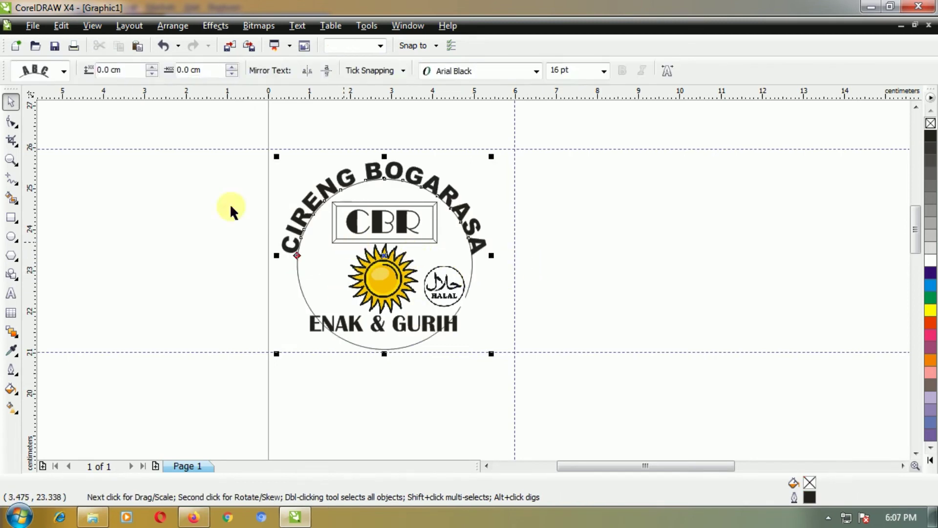
click(56, 117)
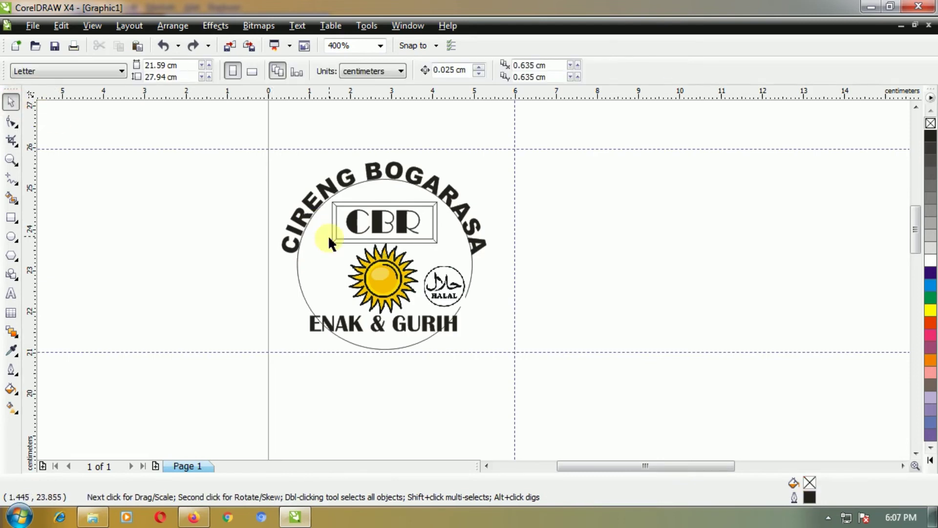
click(296, 255)
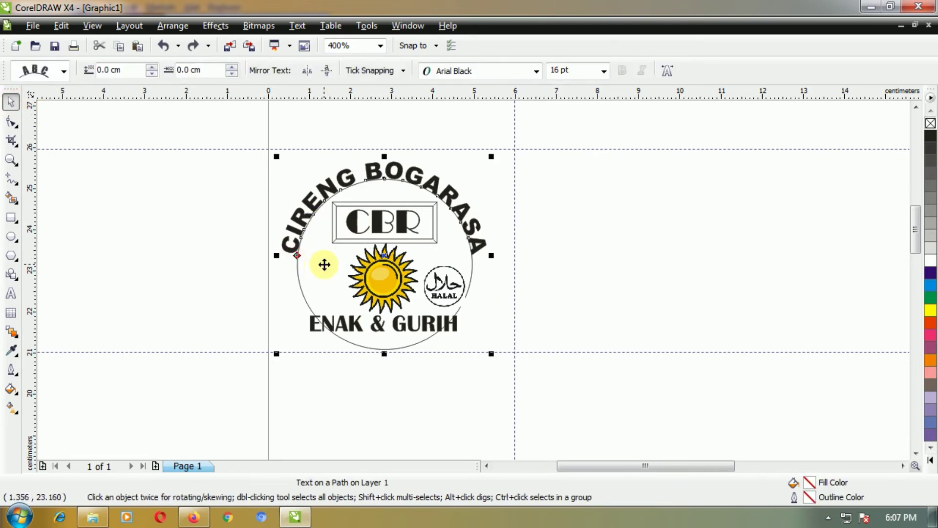
key(Delete)
key(ctrl+z)
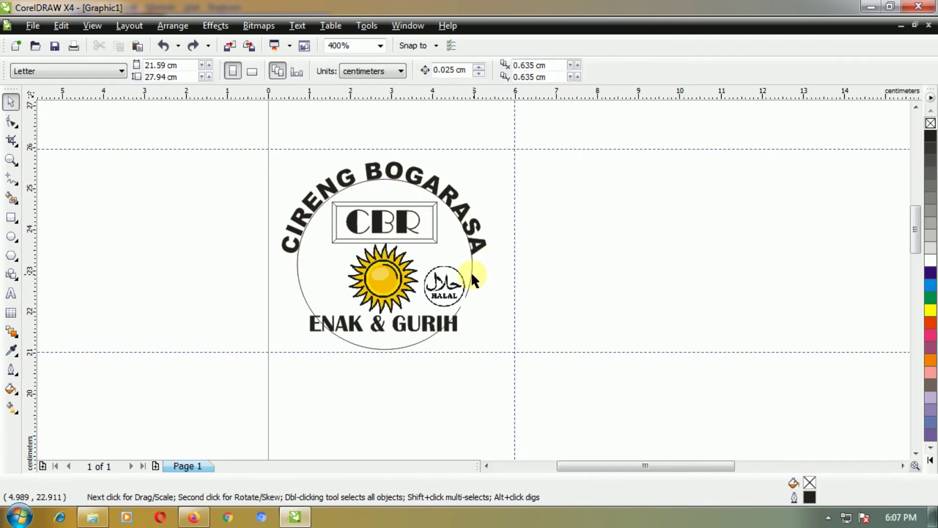
key(Delete)
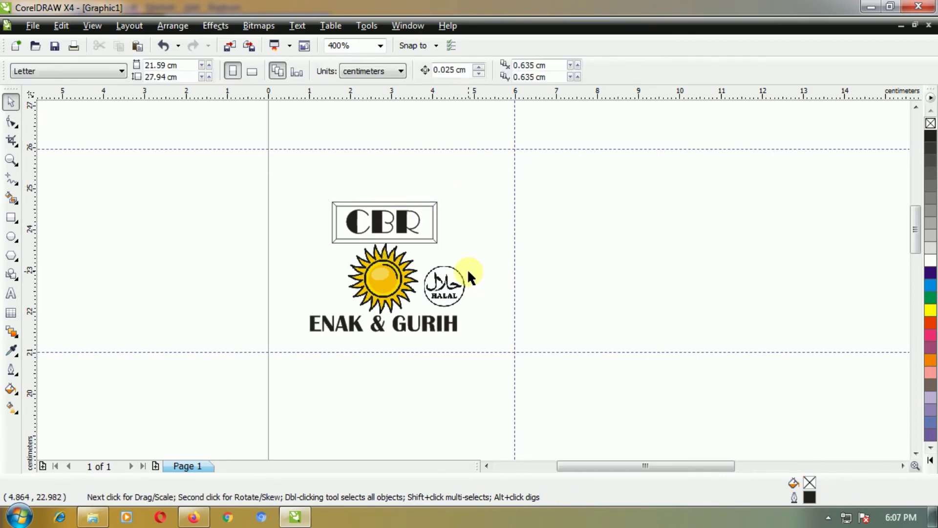
key(ctrl+z)
Step: Delete only the control ellipse that the arched company name follows, keeping the curved text
click(307, 265)
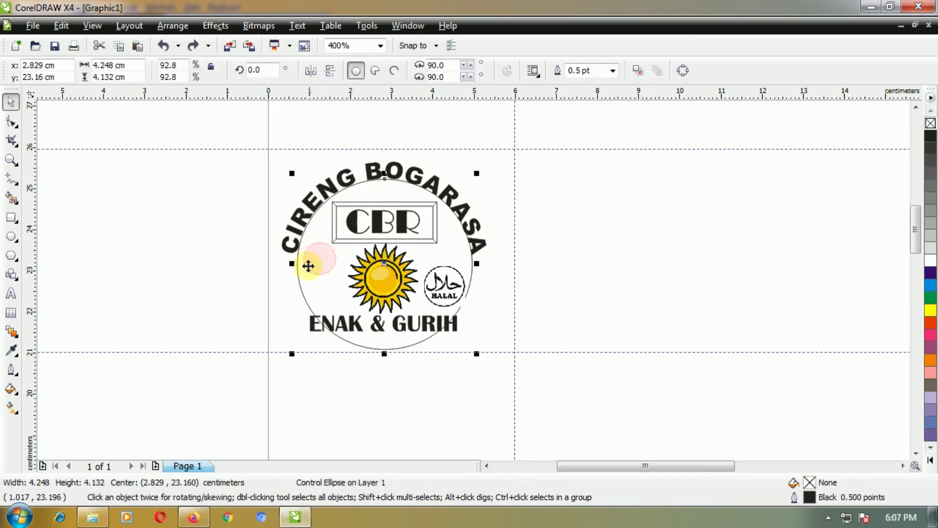
key(Delete)
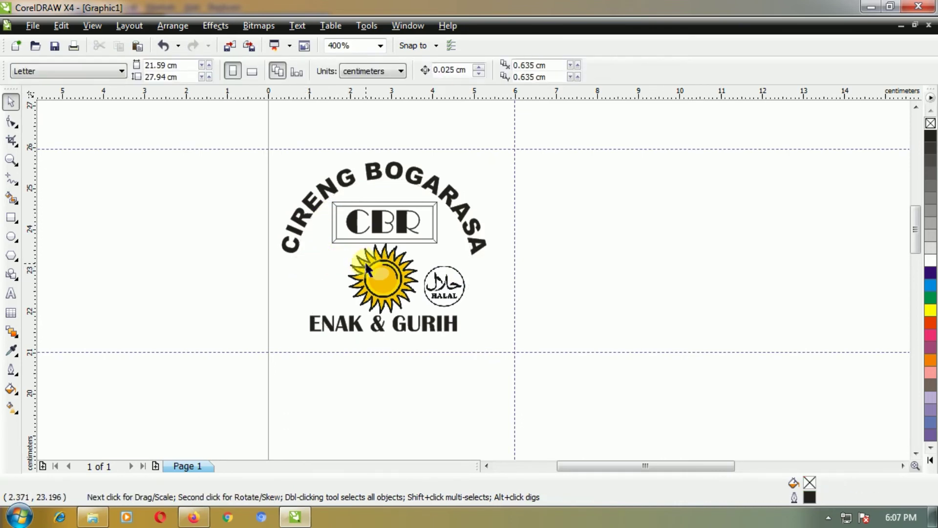
Step: Draw a bevelled rectangular frame from the basic shapes around the whole logo, about 5.88 by 4.88 cm, between the guidelines
click(11, 218)
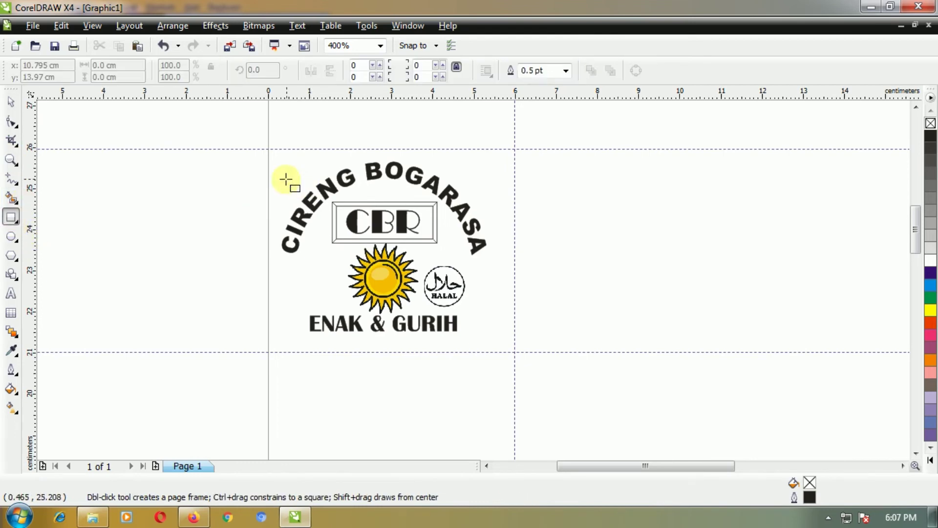
click(16, 279)
click(18, 280)
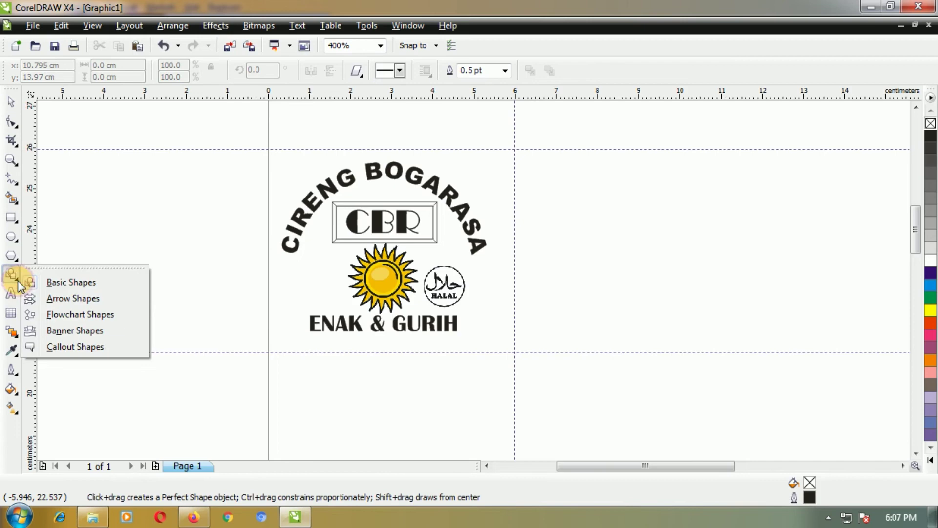
click(55, 288)
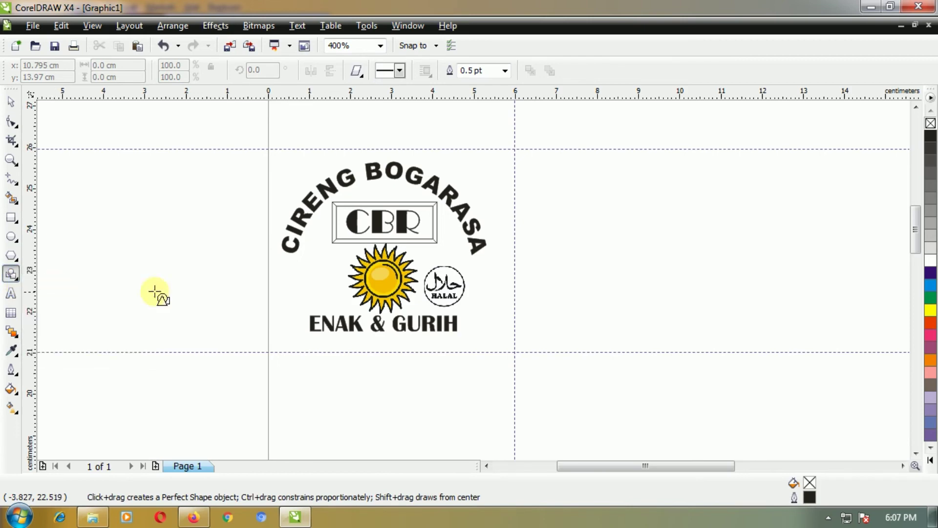
click(364, 77)
click(362, 123)
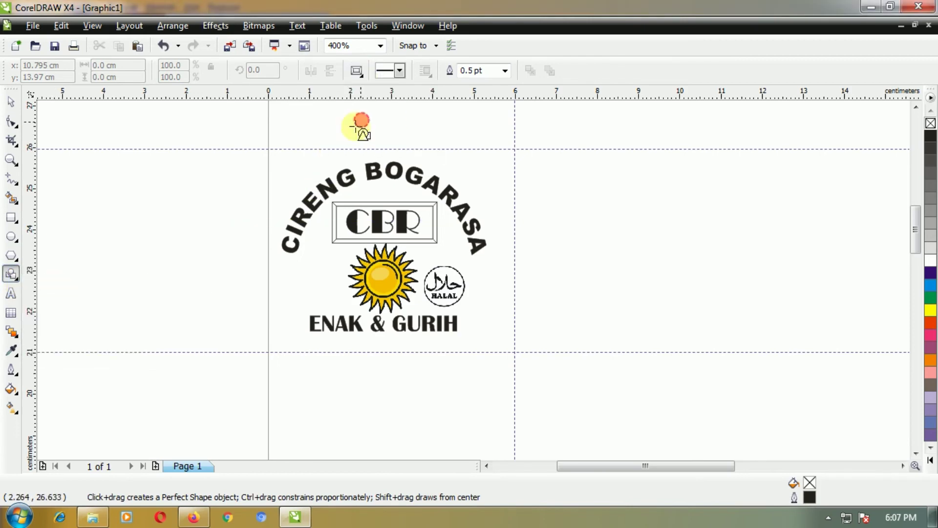
drag(270, 146, 513, 348)
Step: Narrow the outer frame's bevelled border and lower its upper edge to a frame height of about 4.77 cm
drag(292, 145, 275, 146)
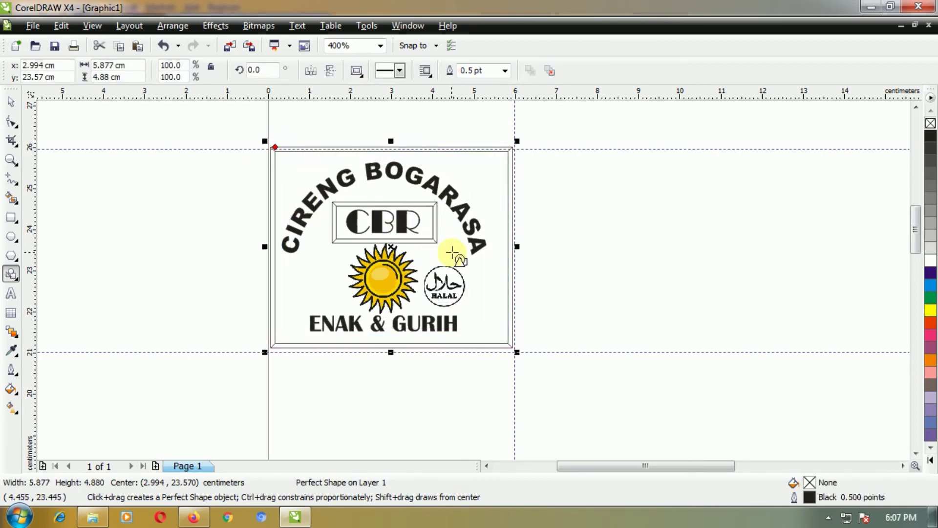
drag(390, 141, 391, 148)
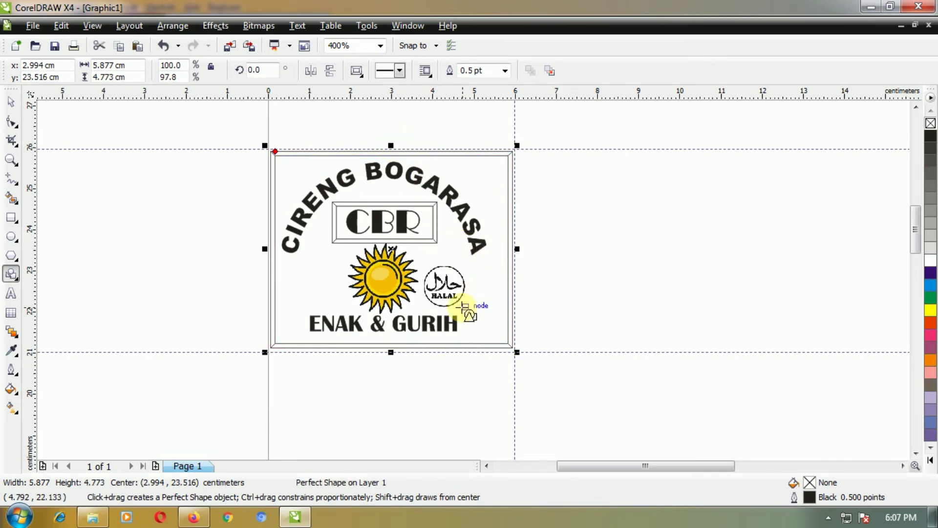
Step: Try a green fill on the outer bevelled frame and undo it
click(595, 233)
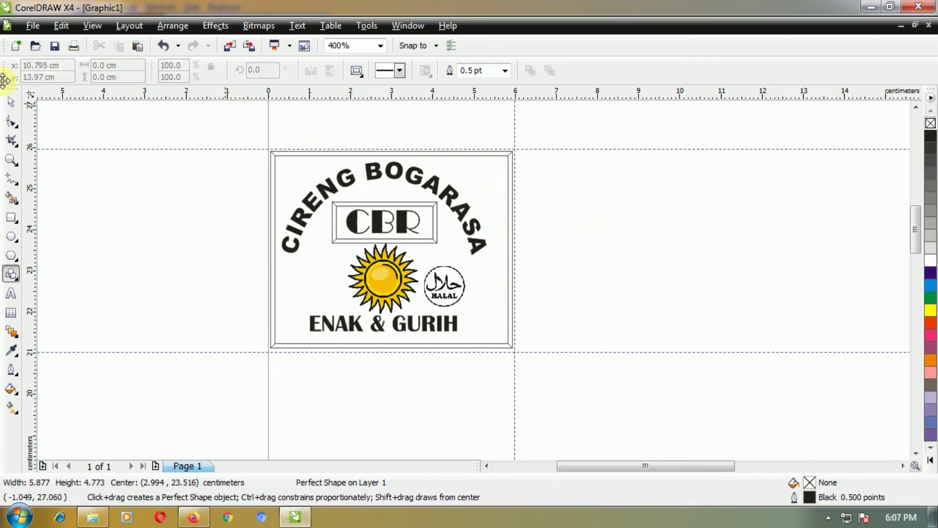
click(12, 101)
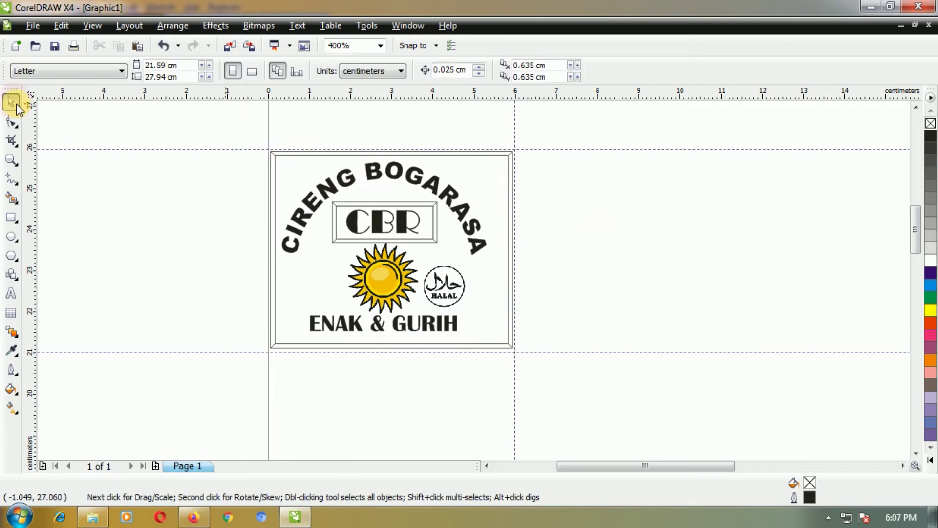
click(458, 157)
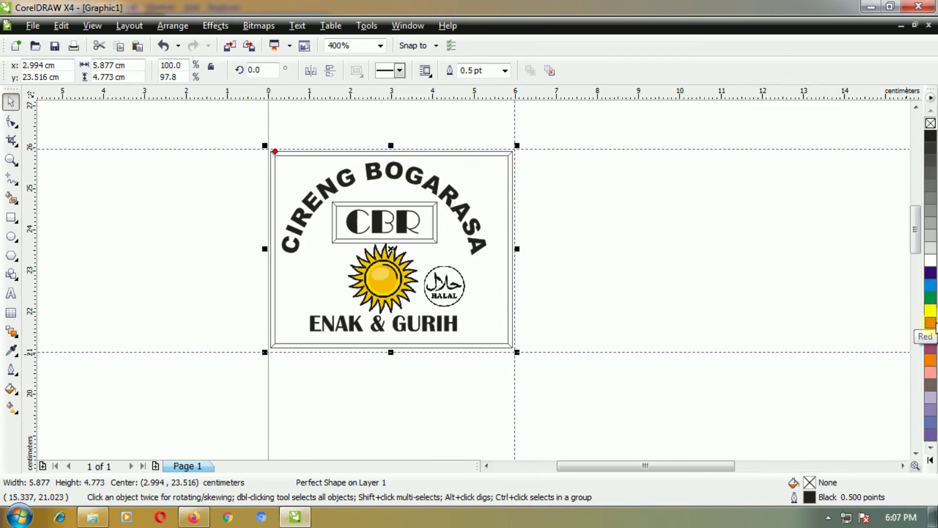
click(930, 304)
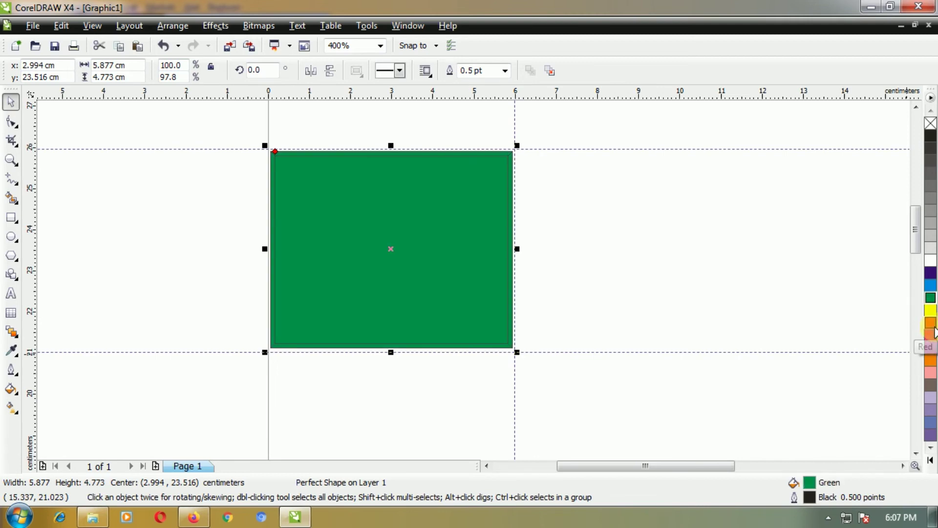
key(ctrl+z)
Step: Send the outer bevelled frame to the back of the page, behind the logo elements
right_click(507, 168)
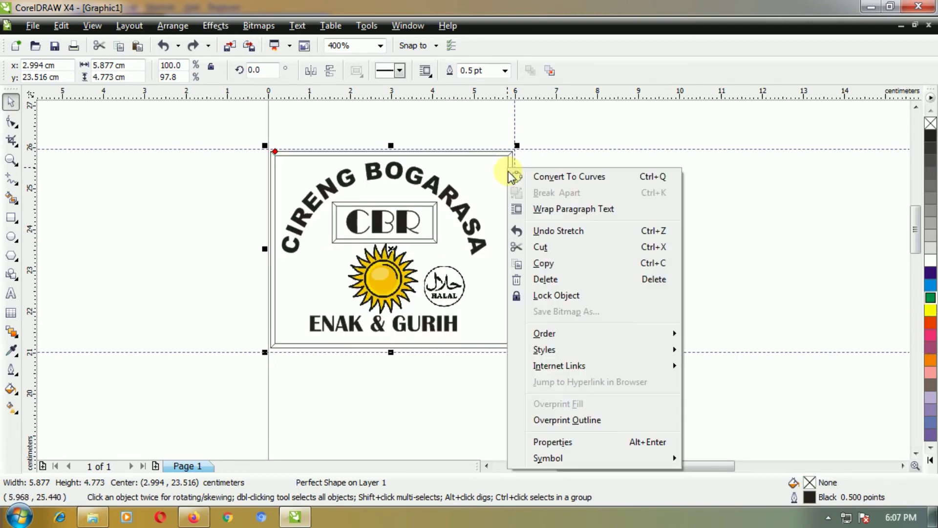
click(564, 334)
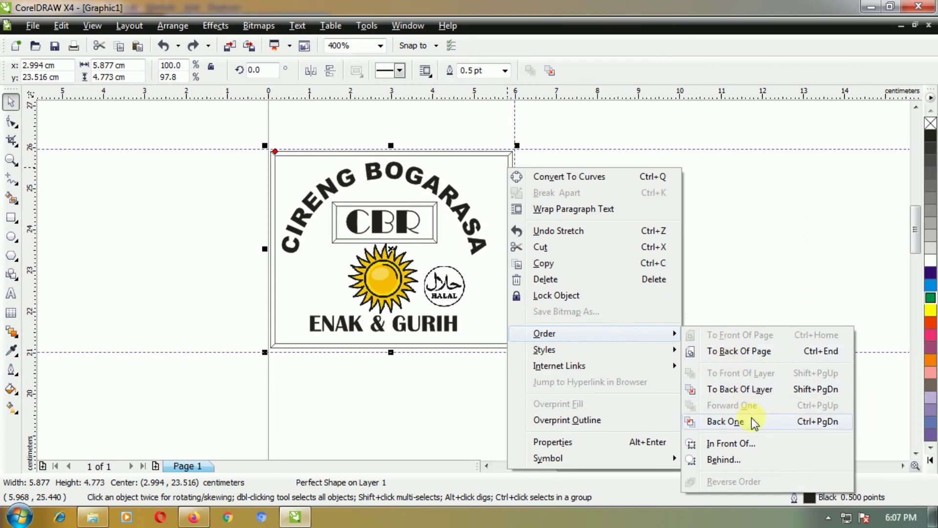
click(755, 351)
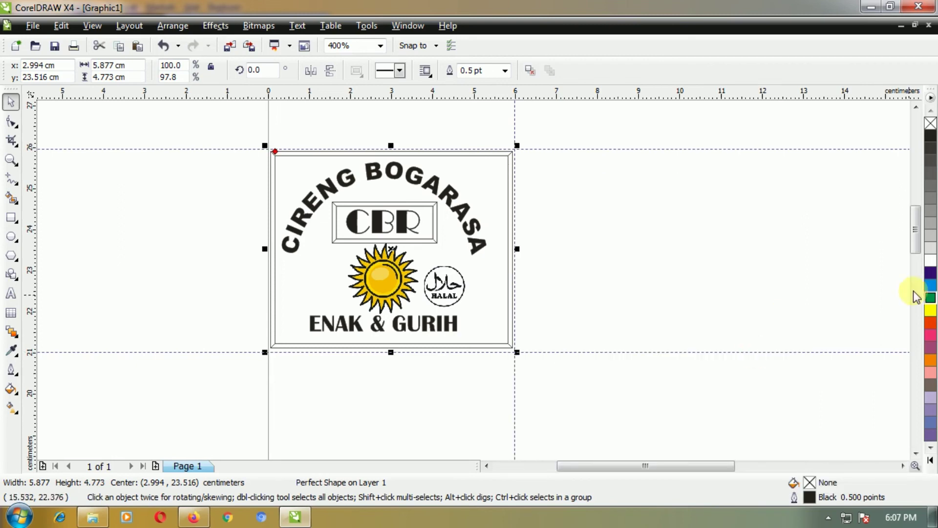
Step: Try a yellow fill on the outer frame behind the logo elements and undo it
click(931, 311)
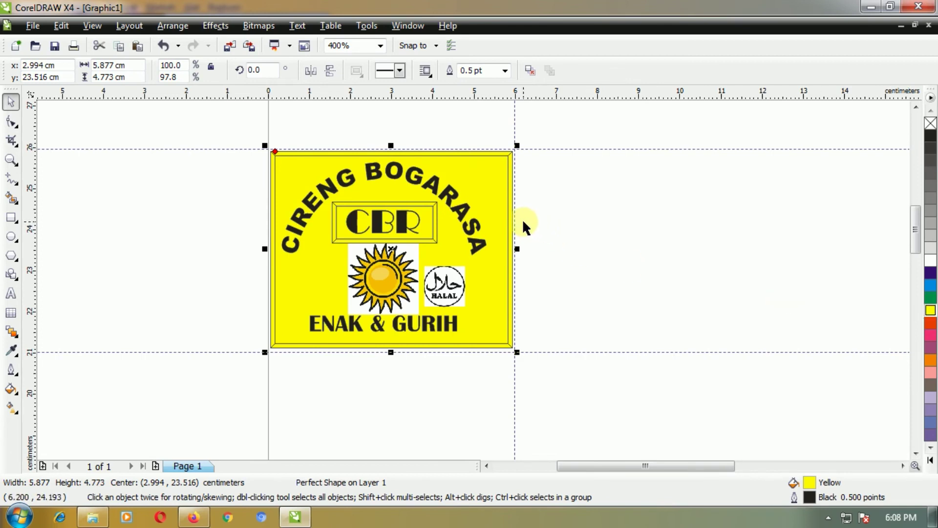
click(556, 227)
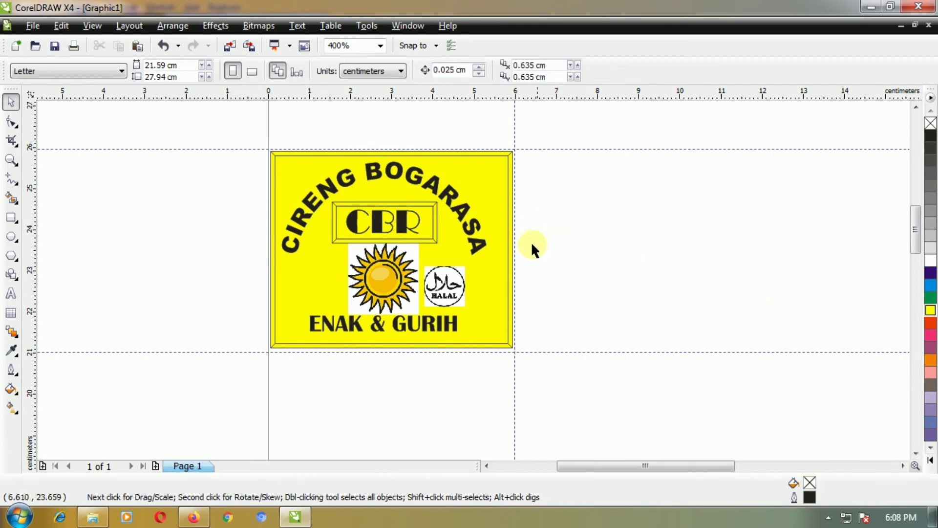
click(414, 266)
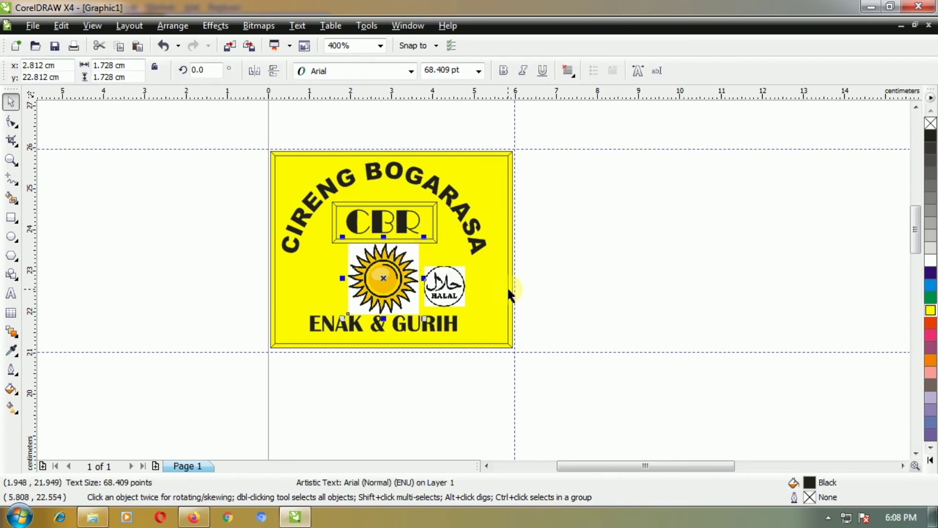
click(490, 257)
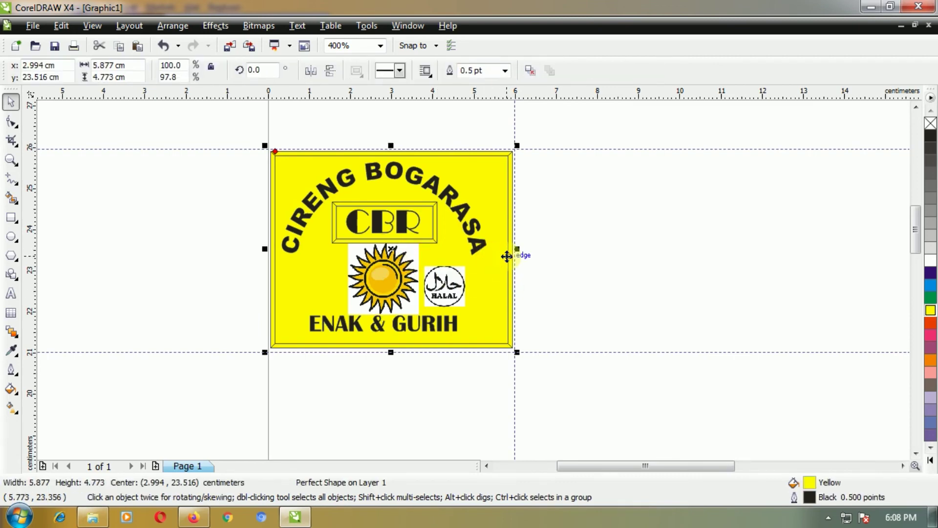
click(588, 256)
scroll(473, 277, down, 2)
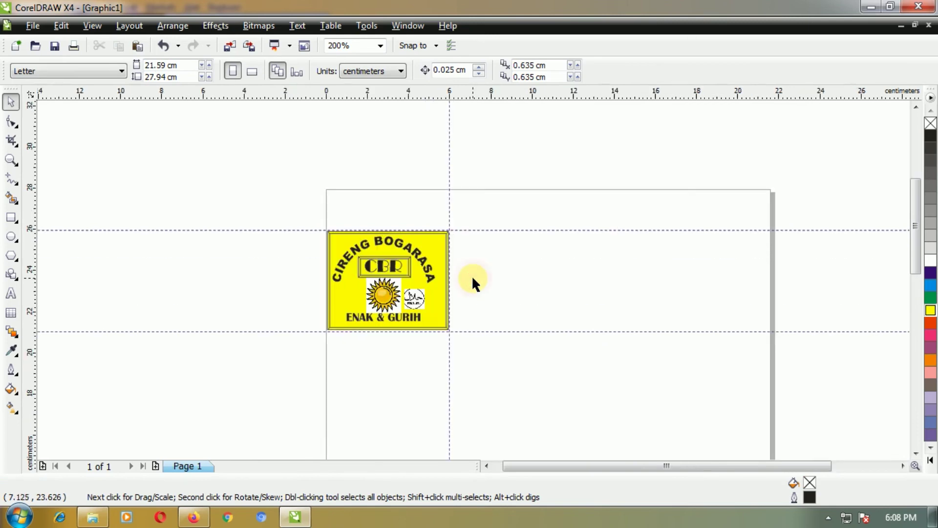
key(ctrl+z)
Step: Group all the logo elements together with the outer bevelled frame
scroll(471, 274, left, 3)
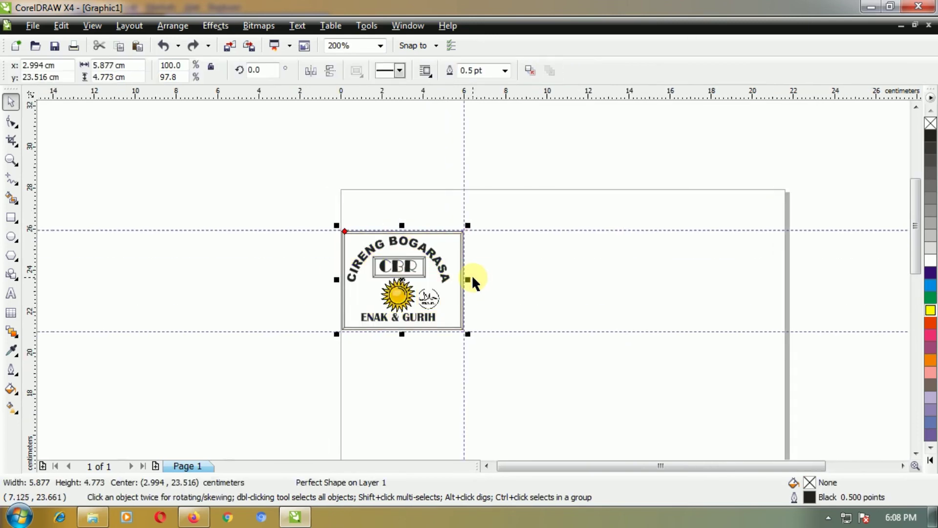
click(903, 465)
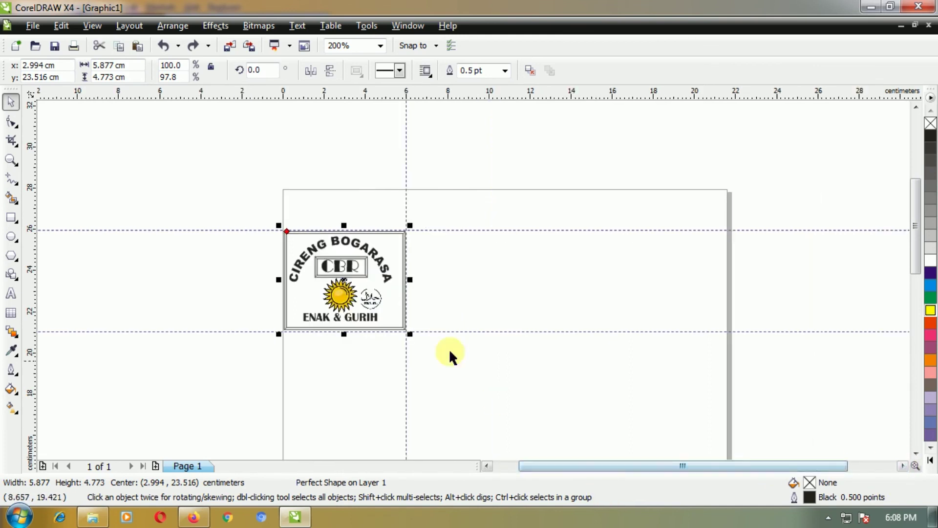
scroll(470, 276, up, 1)
click(916, 106)
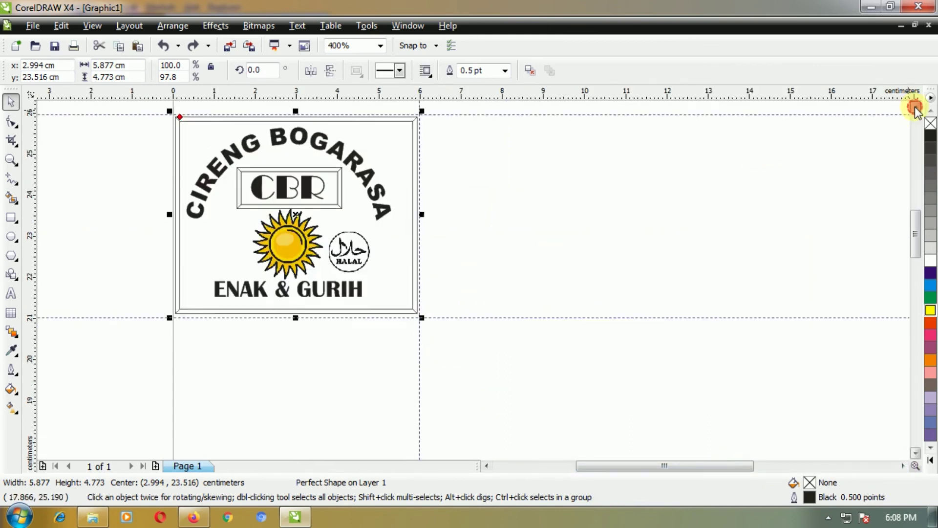
click(580, 195)
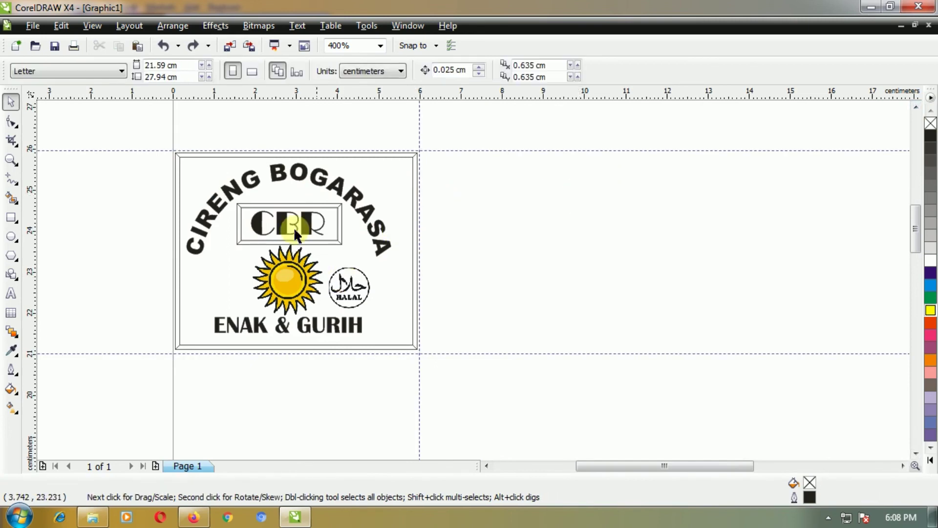
drag(115, 118, 408, 295)
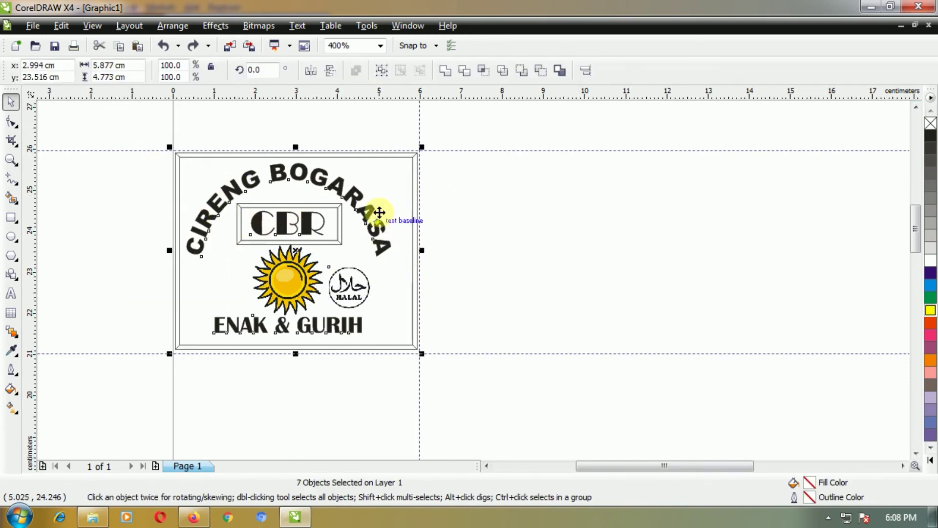
right_click(381, 203)
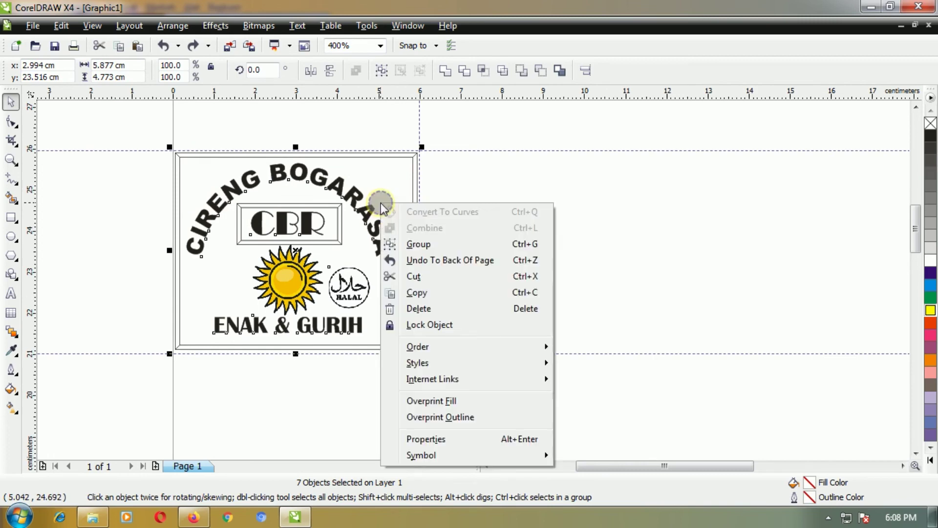
click(423, 243)
click(474, 240)
Step: Try moving the grouped logo away from its place between the guidelines and undo the moves
drag(371, 187, 442, 152)
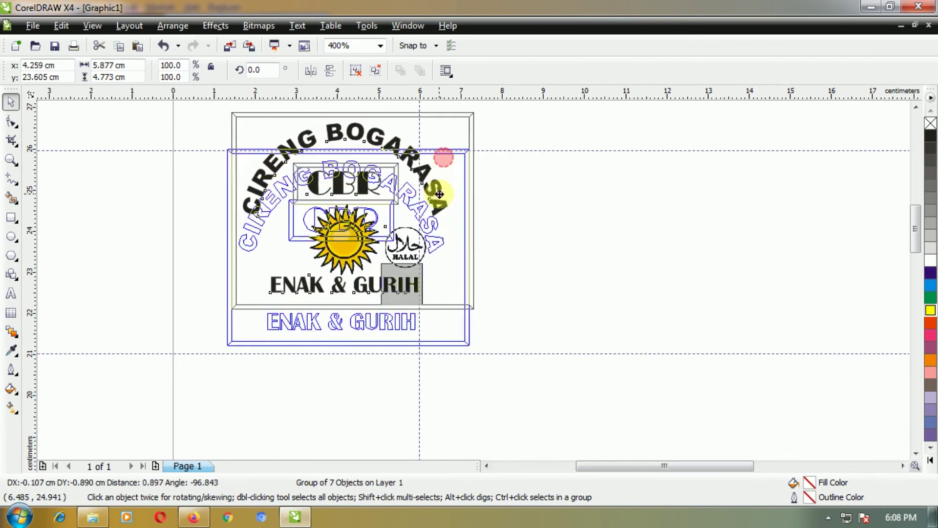
key(ctrl+z)
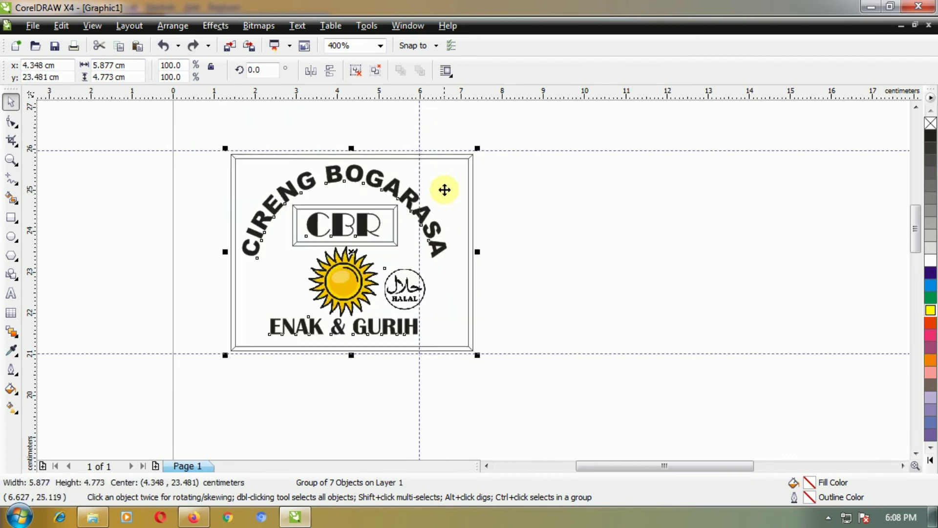
key(ctrl+z)
key(ctrl+z)
click(497, 218)
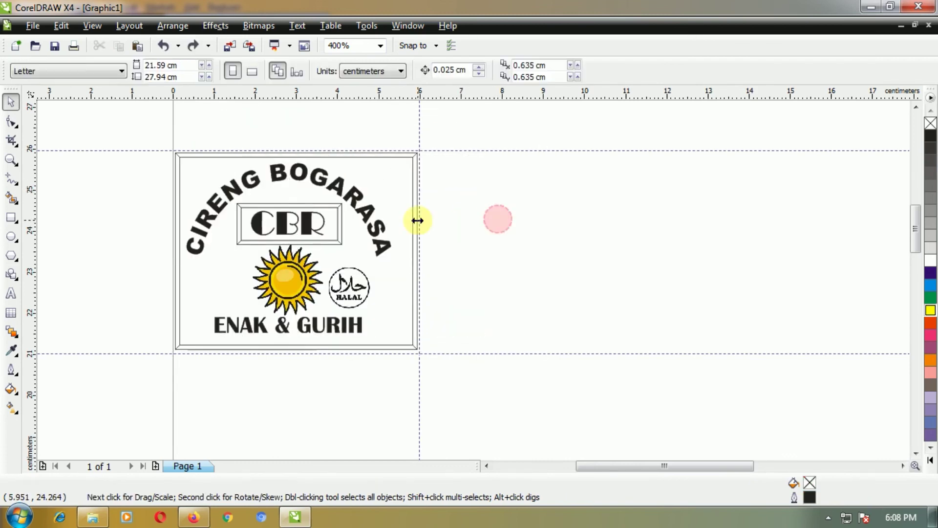
Step: Place a copy of the grouped logo beside the original, past the vertical guideline, centred at about x 9.24 cm, y 23.53 cm
click(386, 208)
drag(386, 208, 598, 200)
right_click(621, 211)
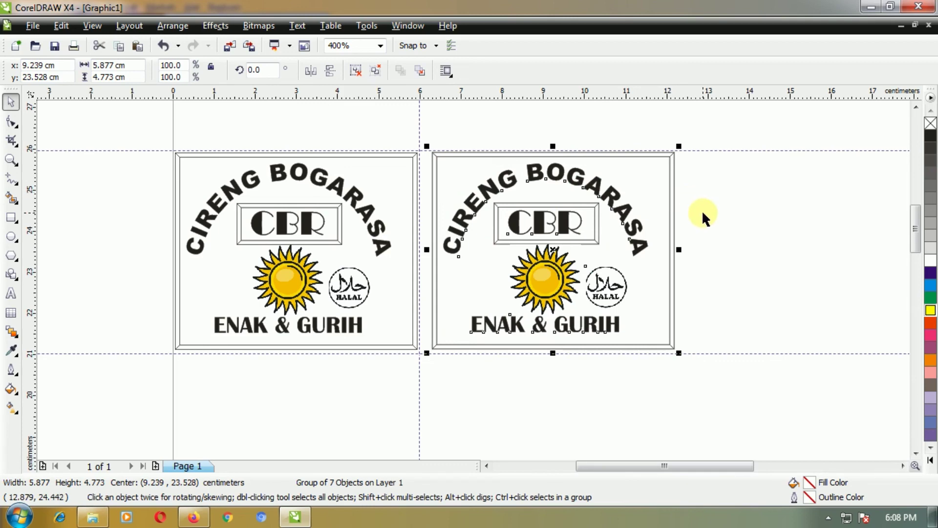
click(729, 257)
scroll(470, 280, down, 2)
scroll(473, 279, down, 1)
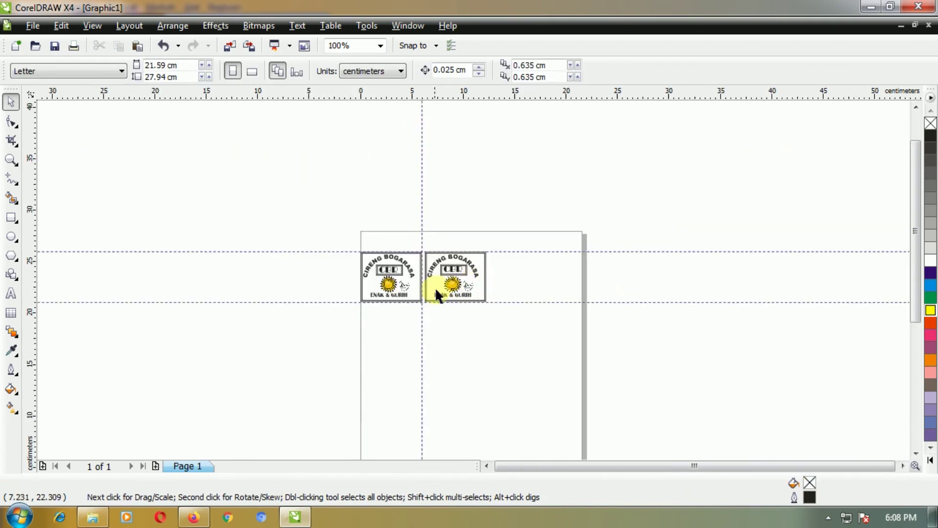
scroll(472, 285, up, 1)
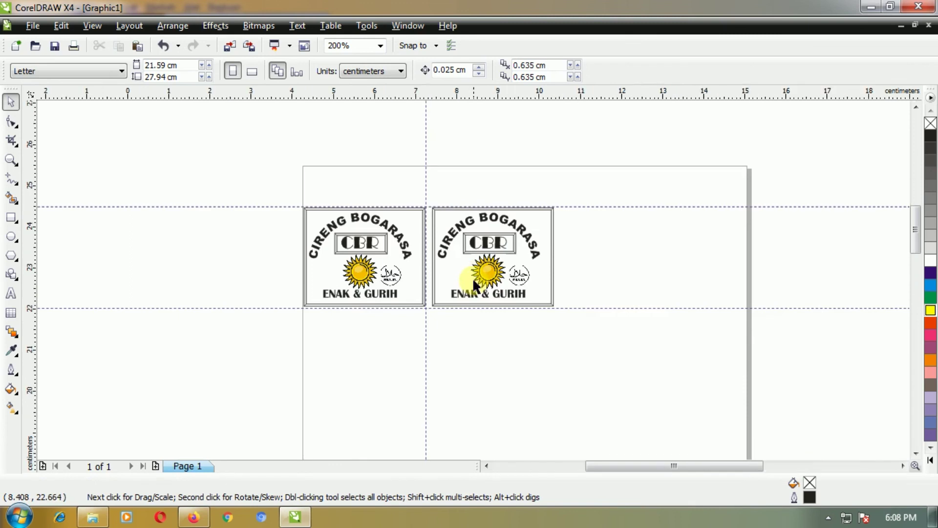
scroll(474, 286, up, 1)
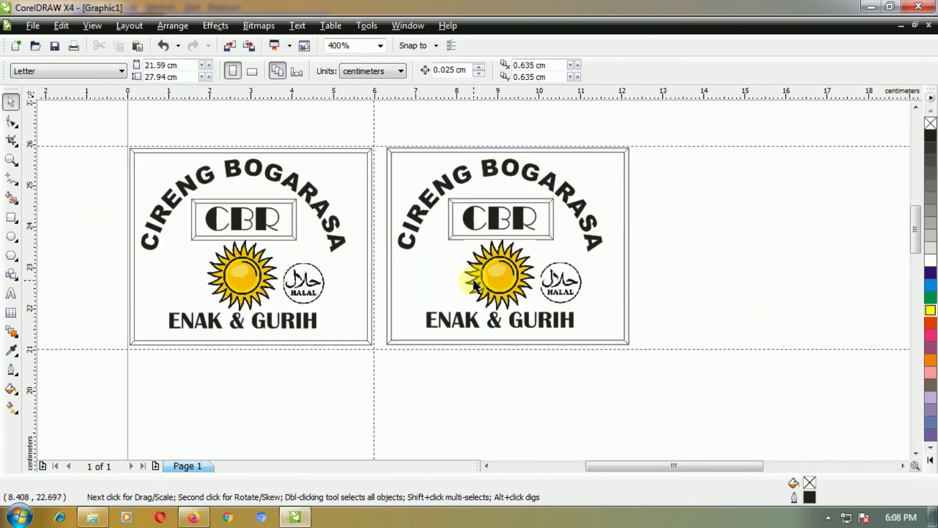